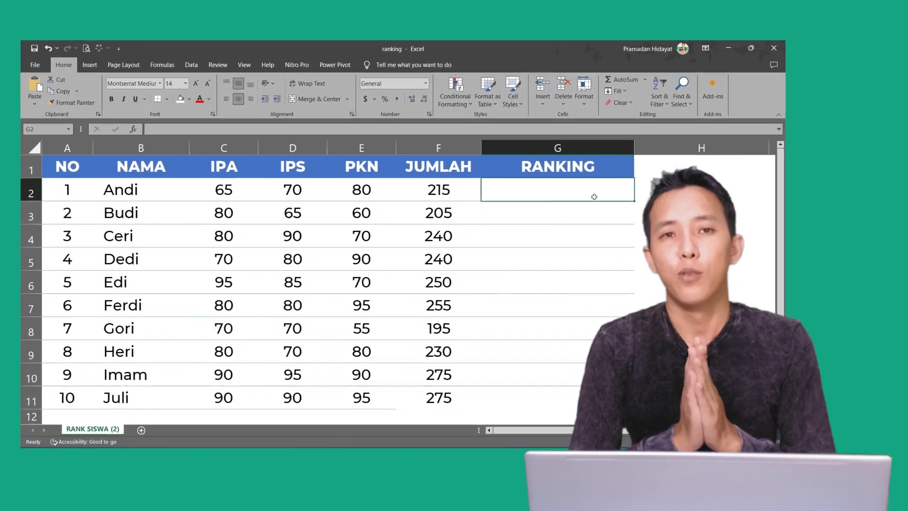
- Enter =RANK(F2;$F$2:$F$11) in G2 and fill it down to G11
{"action": "type", "text": "=RAN"}
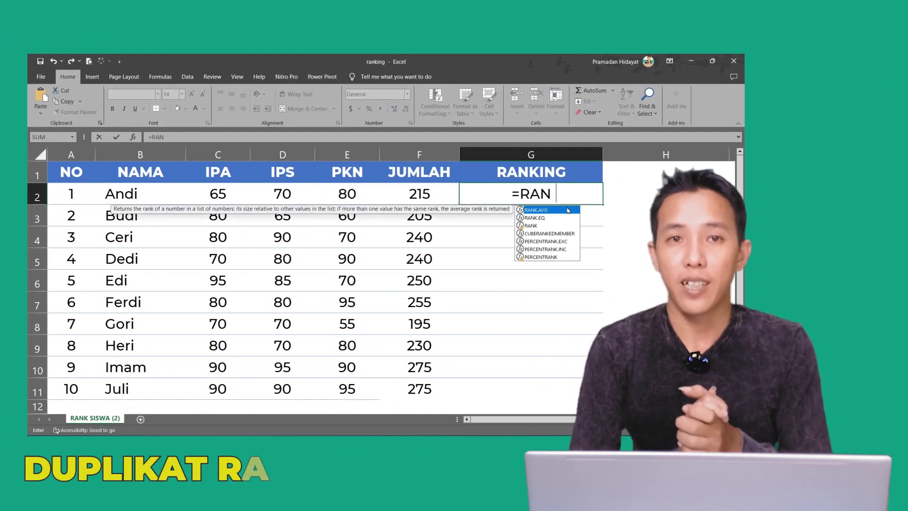
{"action": "type", "text": "K("}
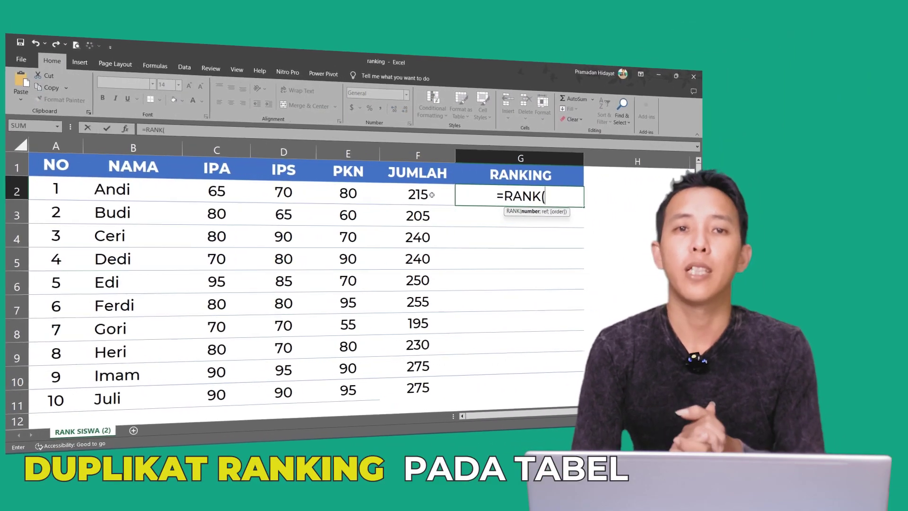
{"action": "left_click", "coordinate": [425, 198]}
{"action": "type", "text": ";"}
{"action": "left_click_drag", "start_coordinate": [425, 197], "coordinate": [423, 379]}
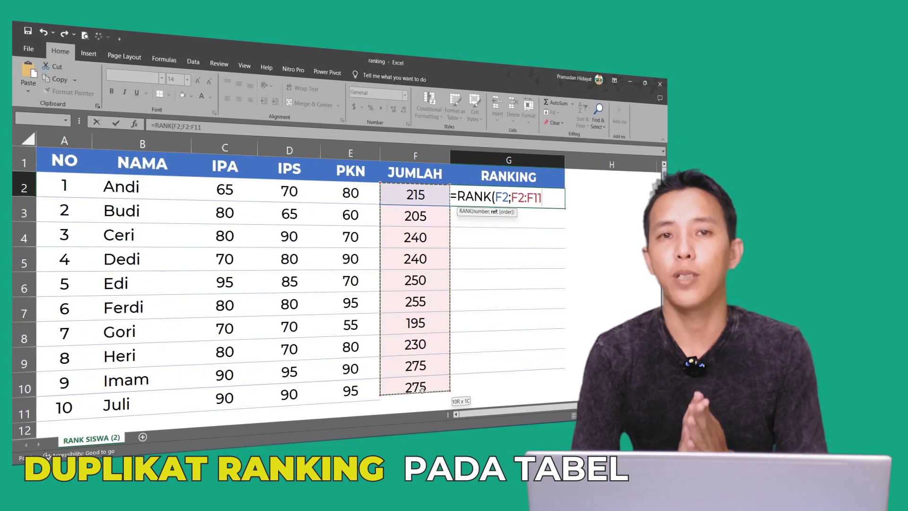
{"action": "key", "text": "F4"}
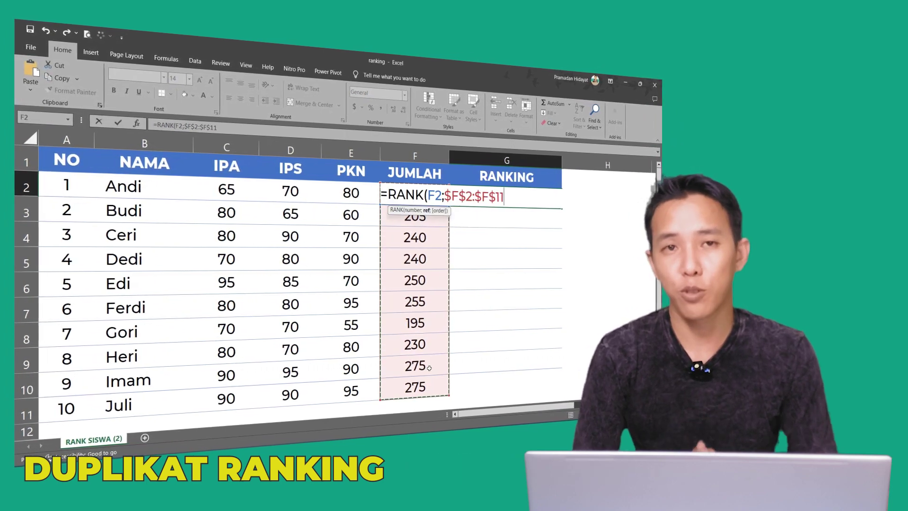
{"action": "type", "text": ")"}
{"action": "key", "text": "Return"}
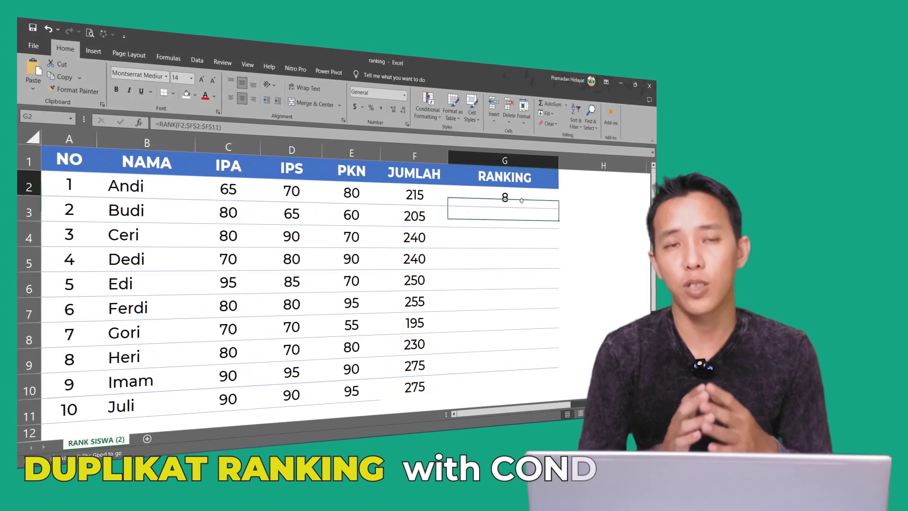
{"action": "left_click_drag", "start_coordinate": [559, 208], "coordinate": [553, 388]}
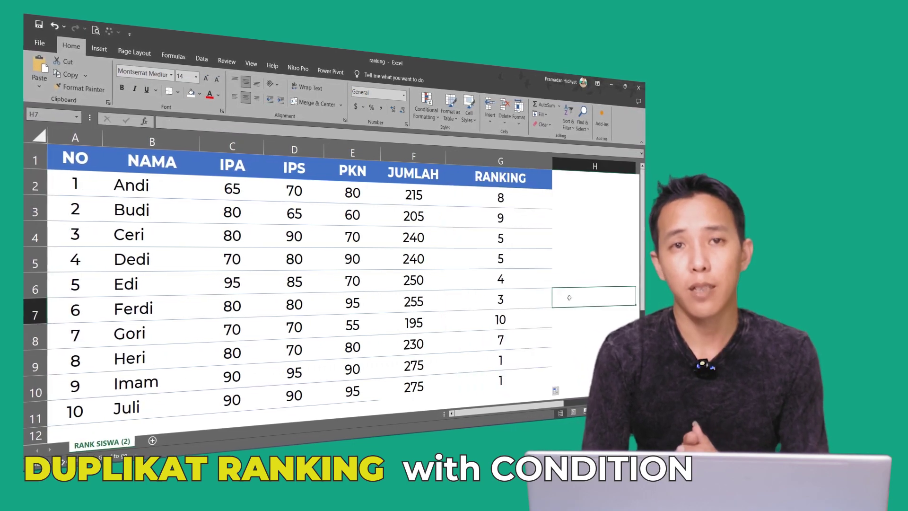
{"action": "left_click_drag", "start_coordinate": [520, 360], "coordinate": [67, 416]}
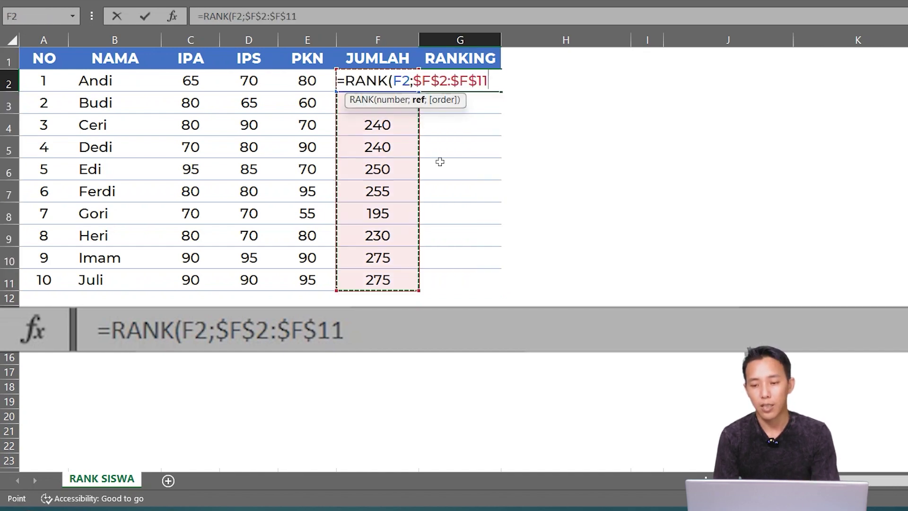
- Complete the G2 ranking formula and fill it down to G11
{"action": "type", "text": ")"}
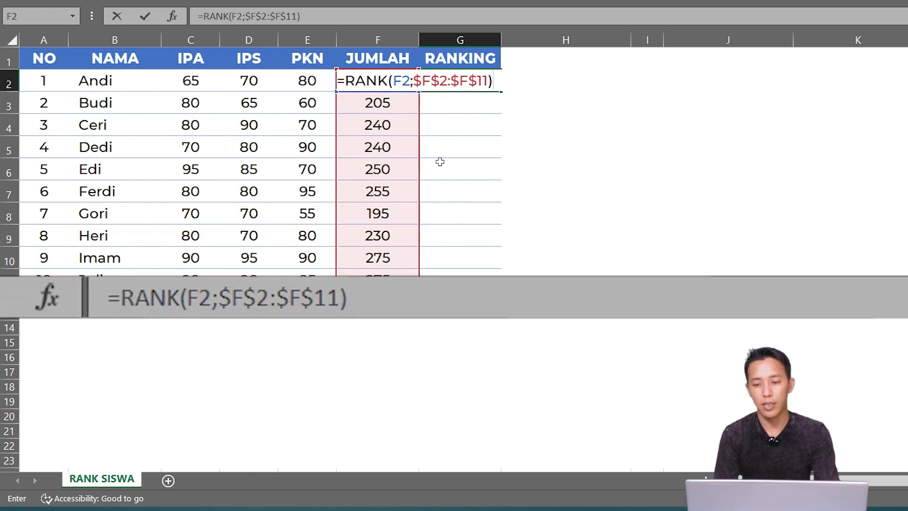
{"action": "key", "text": "Return"}
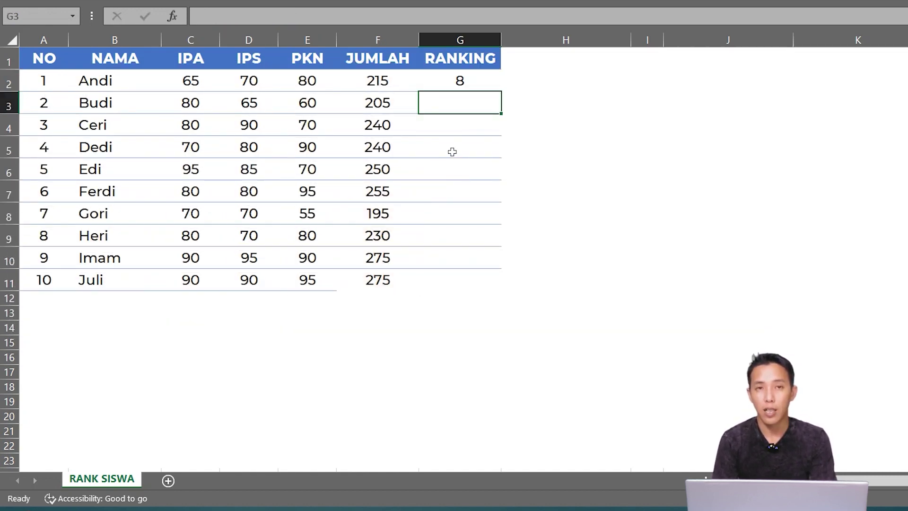
{"action": "left_click", "coordinate": [448, 80]}
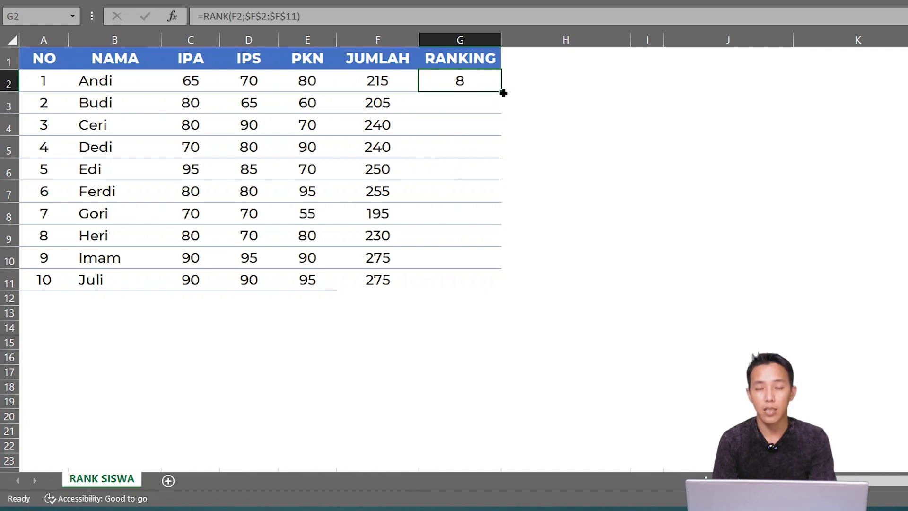
{"action": "left_click_drag", "start_coordinate": [502, 93], "coordinate": [471, 290]}
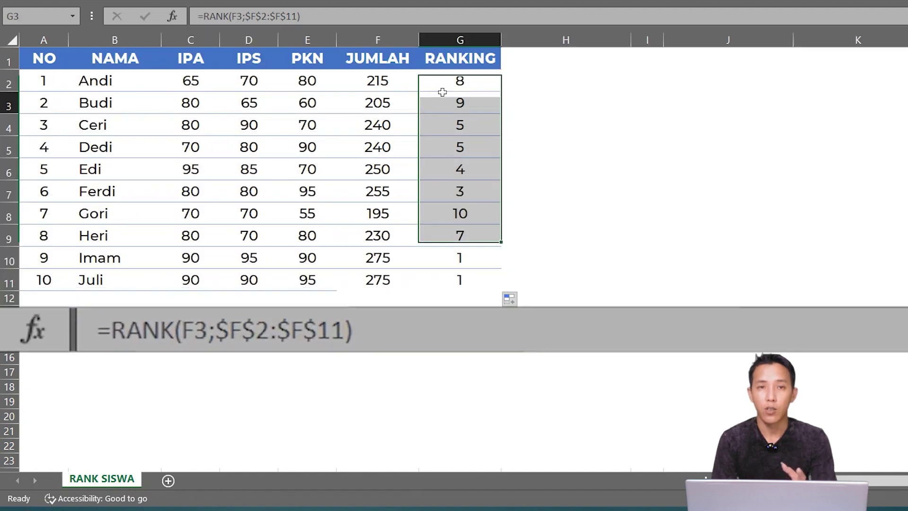
- Compare the copied ranking formulas in G3 through G7 against G2's original
{"action": "left_click", "coordinate": [441, 92]}
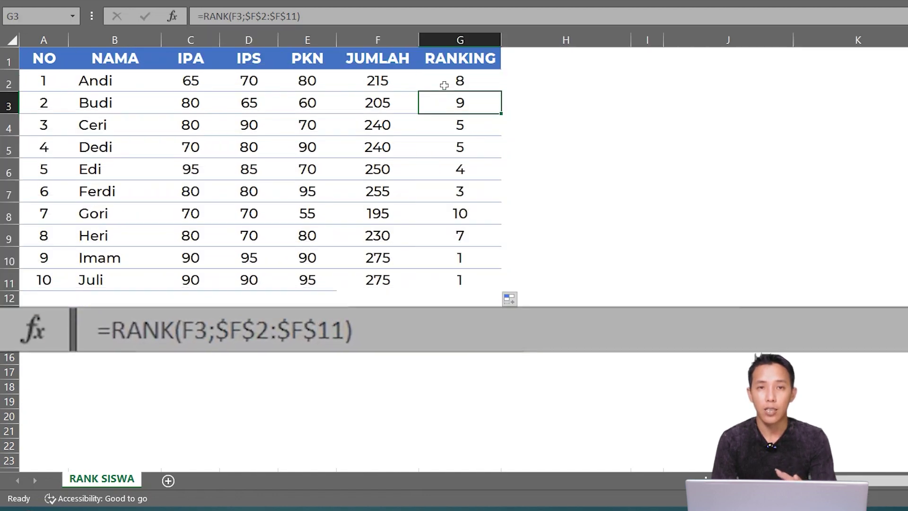
{"action": "left_click", "coordinate": [441, 84]}
{"action": "left_click", "coordinate": [444, 118]}
{"action": "left_click", "coordinate": [444, 142]}
{"action": "left_click", "coordinate": [449, 165]}
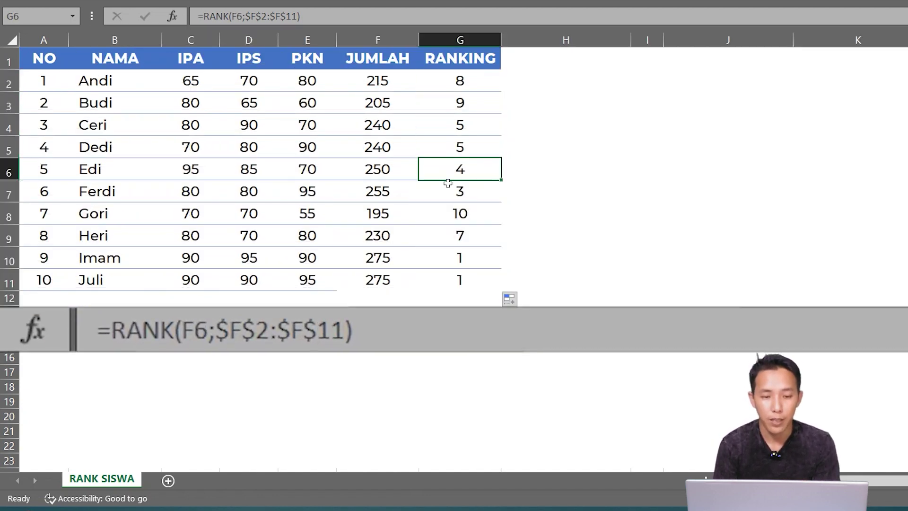
{"action": "left_click", "coordinate": [448, 192]}
{"action": "left_click", "coordinate": [460, 102]}
{"action": "left_click", "coordinate": [461, 83]}
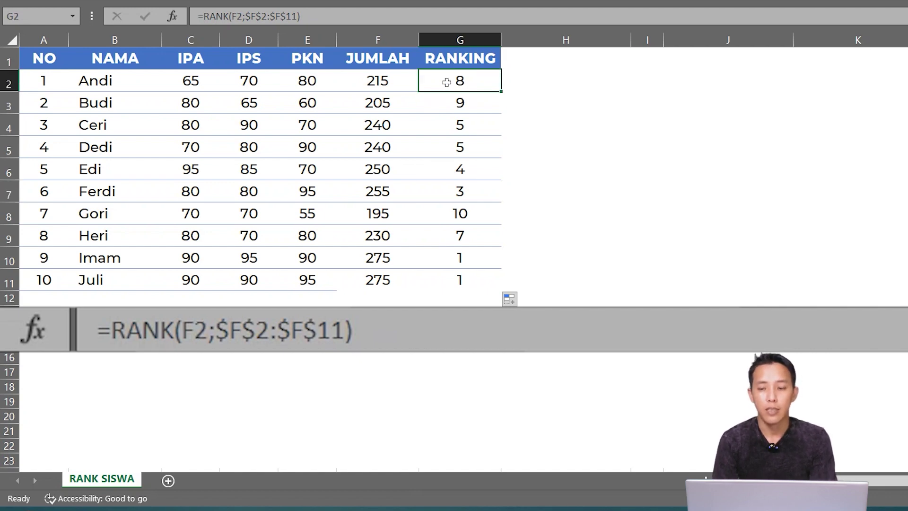
- Strip the $ signs so G2 reads =RANK(F2;F2:F11), then refill G2:G11
{"action": "left_click", "coordinate": [250, 16]}
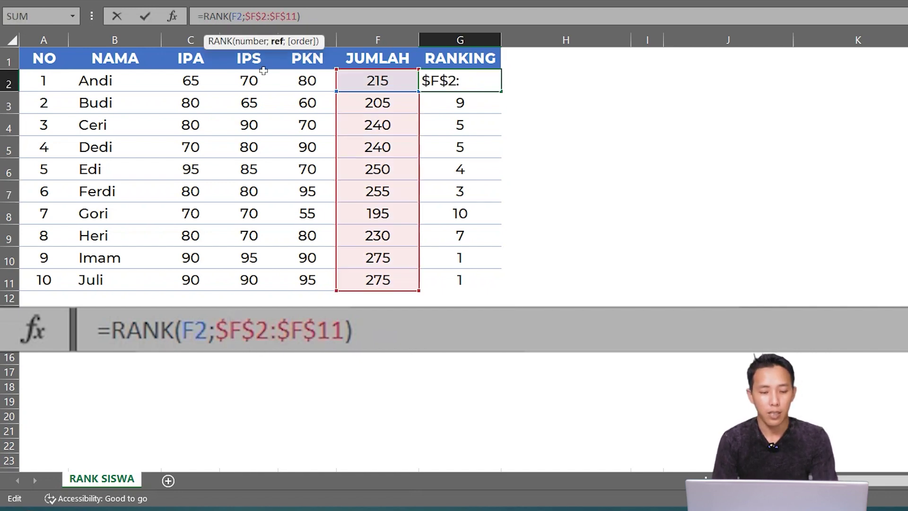
{"action": "key", "text": "BackSpace"}
{"action": "left_click", "coordinate": [260, 16]}
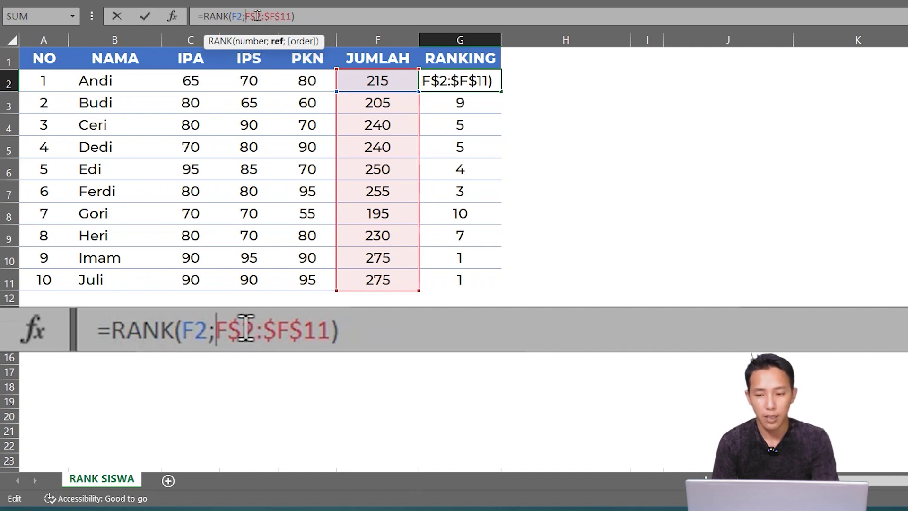
{"action": "key", "text": "BackSpace"}
{"action": "left_click", "coordinate": [270, 16]}
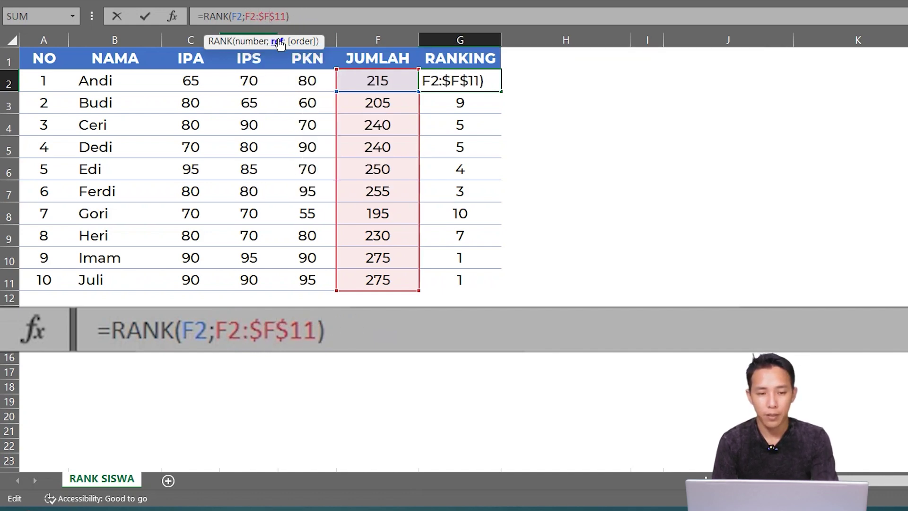
{"action": "key", "text": "Delete"}
{"action": "left_click", "coordinate": [263, 16]}
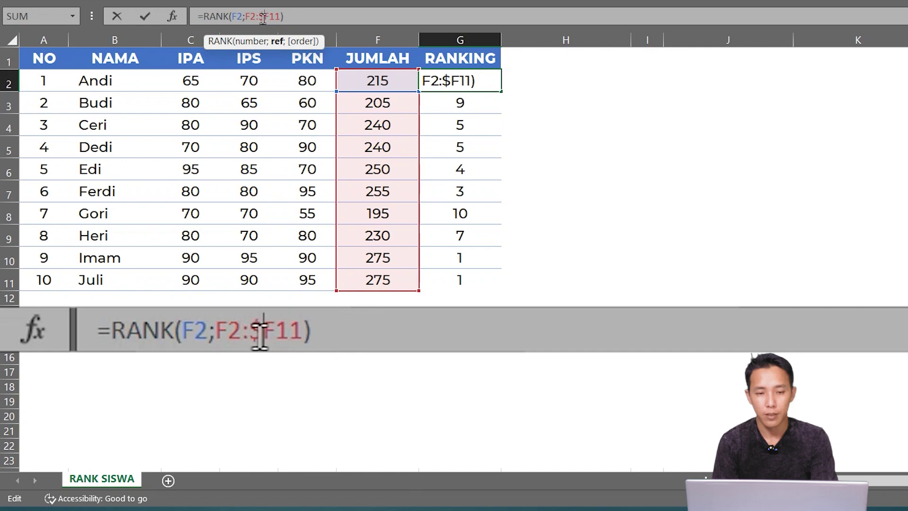
{"action": "key", "text": "BackSpace"}
{"action": "key", "text": "Return"}
{"action": "left_click", "coordinate": [471, 80]}
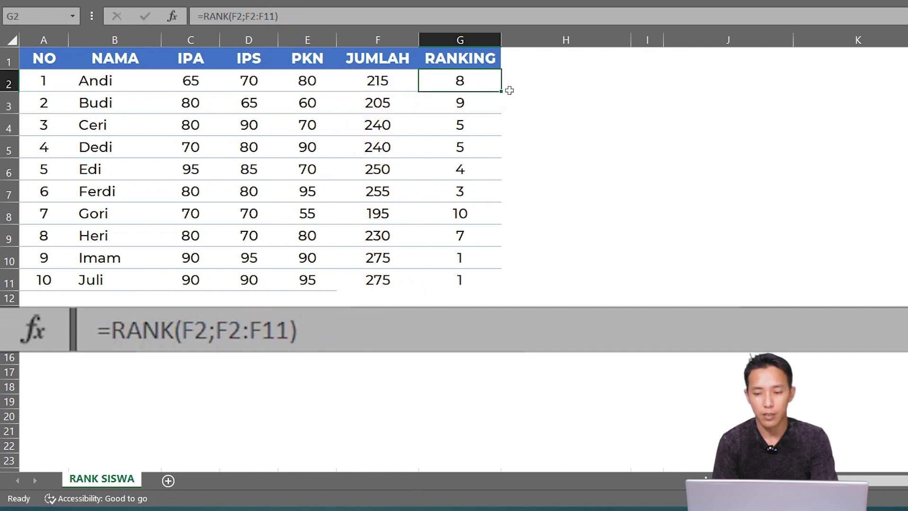
{"action": "left_click_drag", "start_coordinate": [503, 90], "coordinate": [482, 289]}
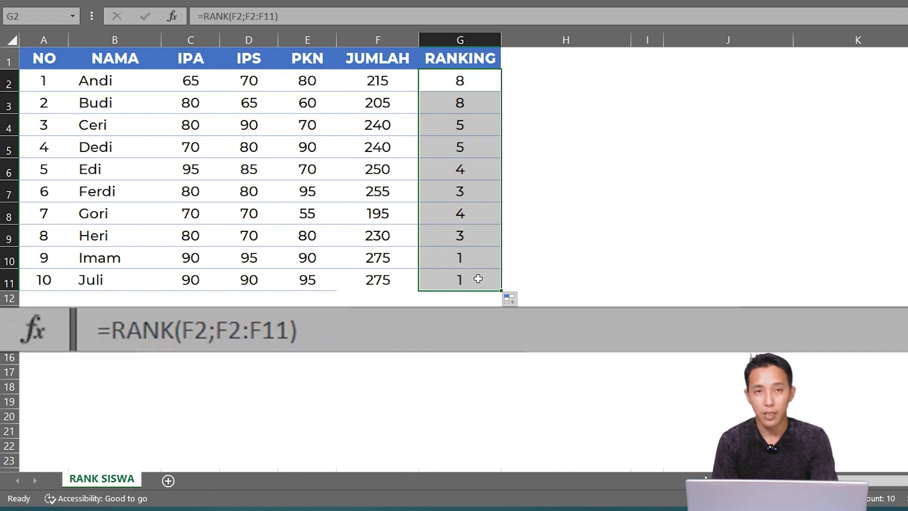
- Inspect the shifted ranges in G3 (F3:F12), G6 (F6:F15) and G9 (F9:F18)
{"action": "left_click", "coordinate": [463, 185]}
{"action": "left_click", "coordinate": [460, 99]}
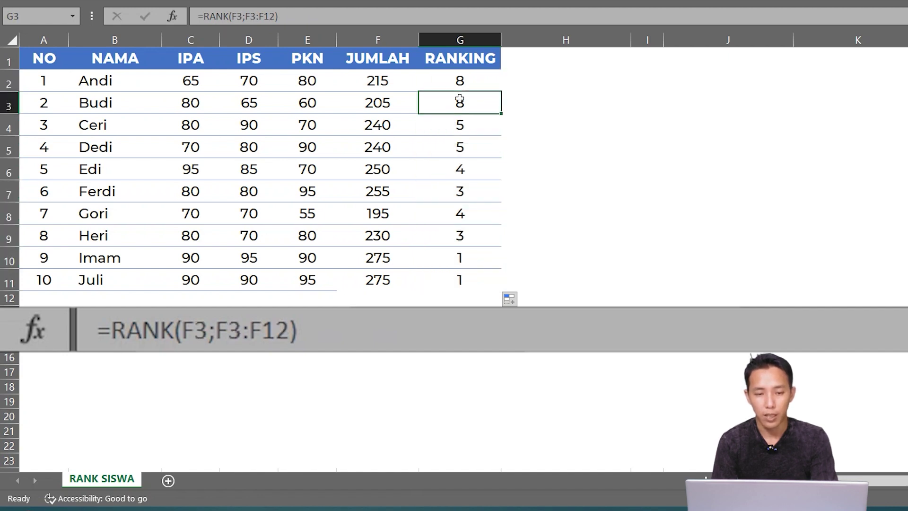
{"action": "left_click", "coordinate": [459, 124]}
{"action": "left_click", "coordinate": [441, 161]}
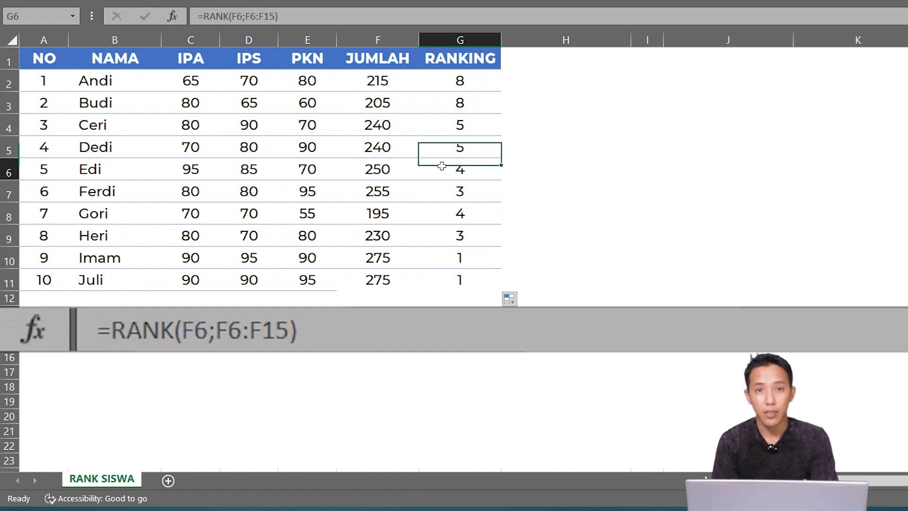
{"action": "left_click", "coordinate": [448, 207]}
{"action": "left_click", "coordinate": [451, 240]}
{"action": "left_click", "coordinate": [259, 16]}
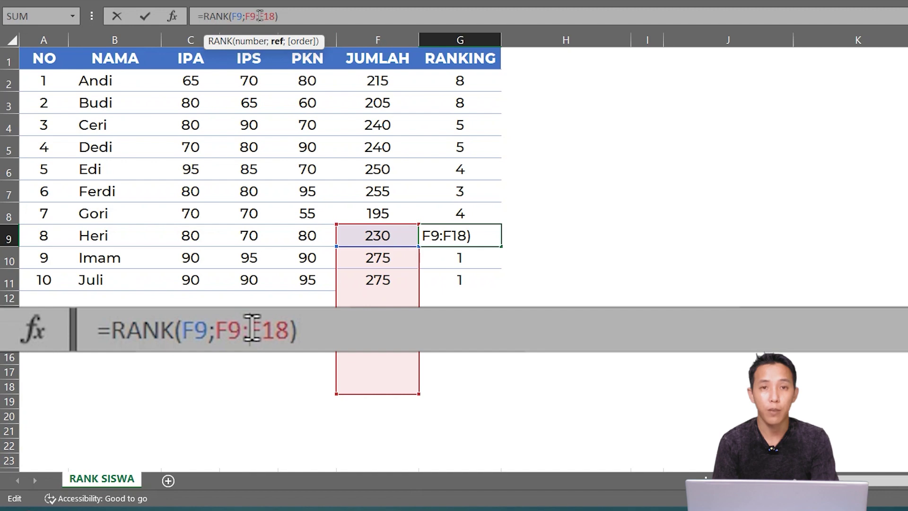
{"action": "key", "text": "Return"}
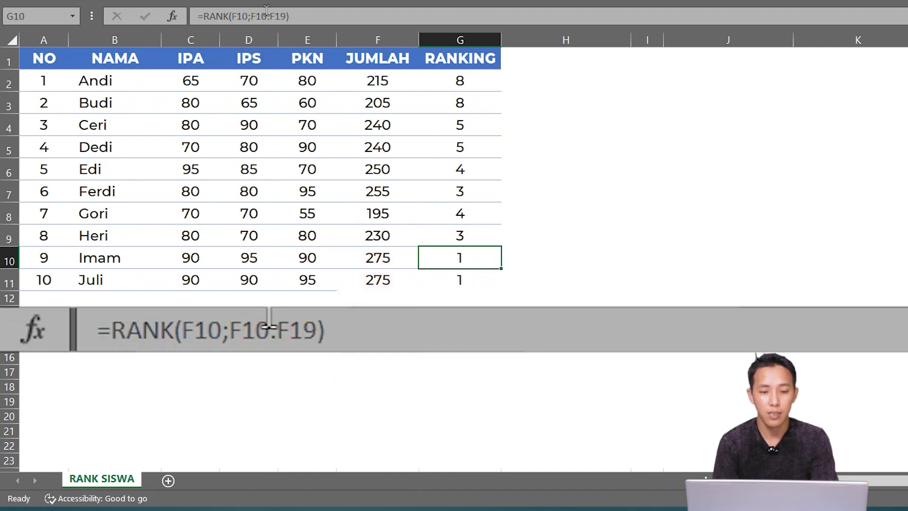
{"action": "key", "text": "Up"}
{"action": "key", "text": "Up"}
{"action": "key", "text": "Up"}
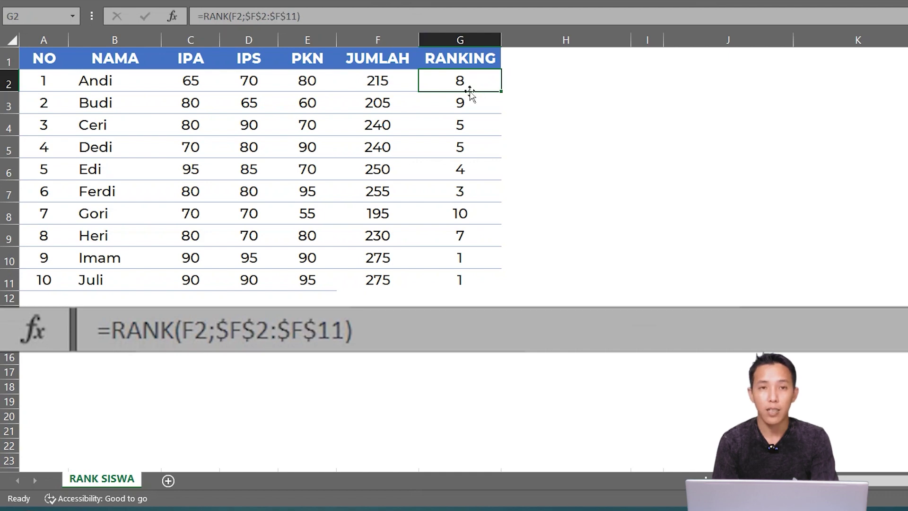
{"action": "key", "text": "Down"}
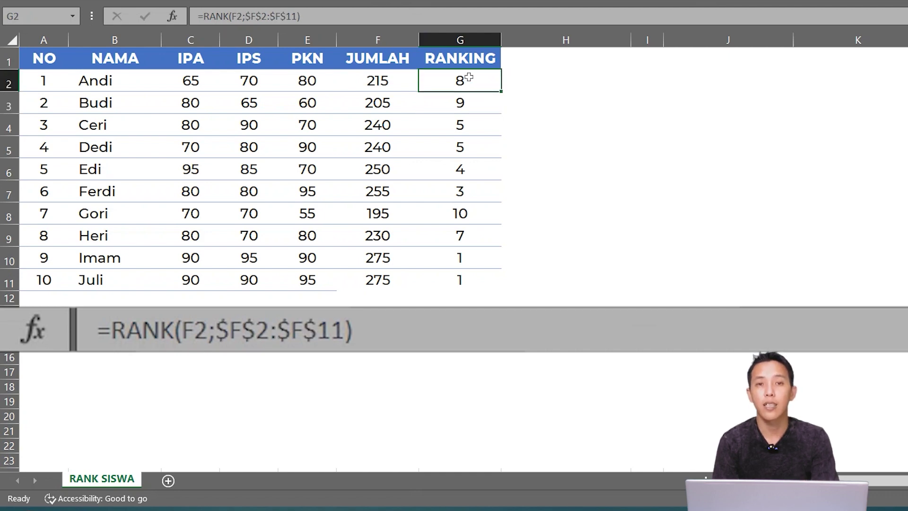
{"action": "left_click", "coordinate": [271, 17]}
{"action": "key", "text": "Return"}
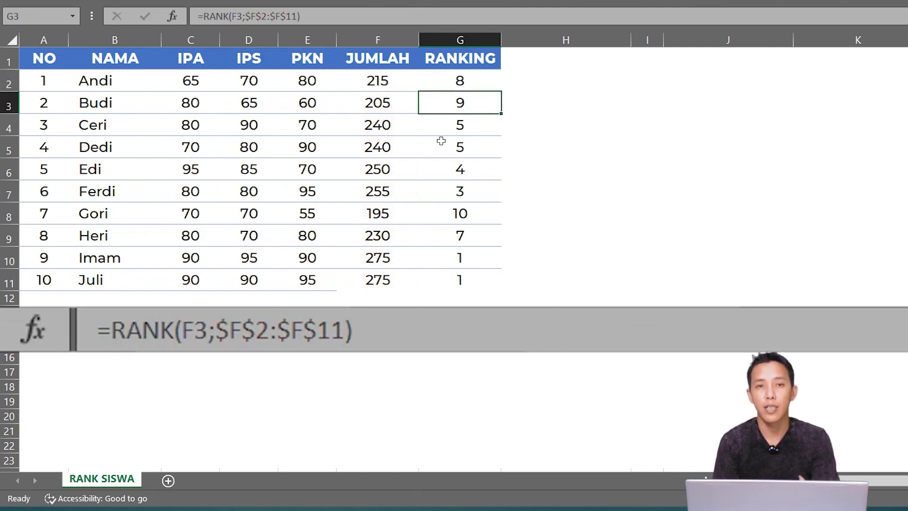
{"action": "key", "text": "Down"}
{"action": "key", "text": "Down"}
{"action": "key", "text": "Down"}
{"action": "left_click", "coordinate": [286, 17]}
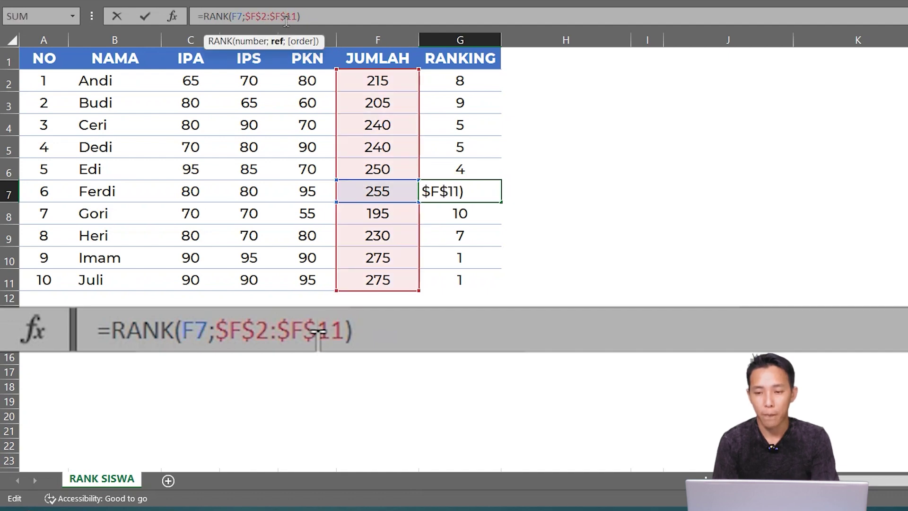
{"action": "key", "text": "Return"}
{"action": "key", "text": "Down"}
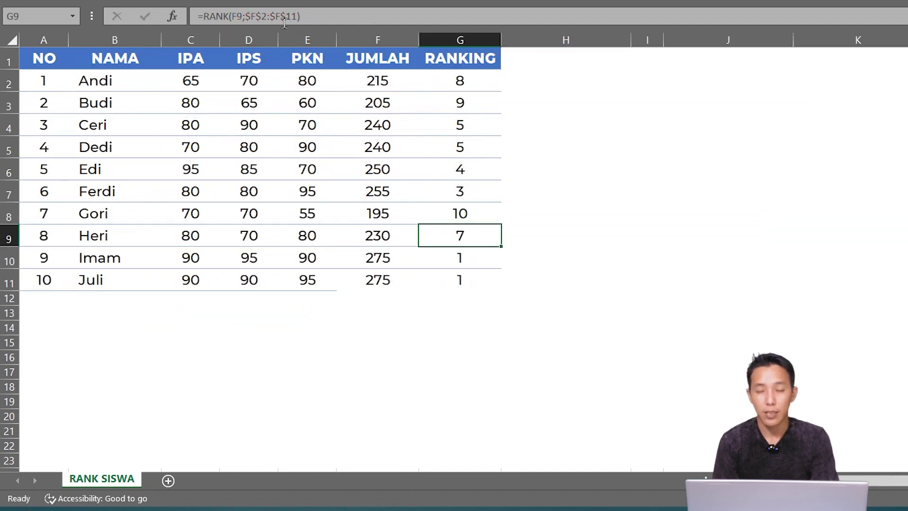
{"action": "left_click", "coordinate": [282, 16]}
{"action": "key", "text": "Return"}
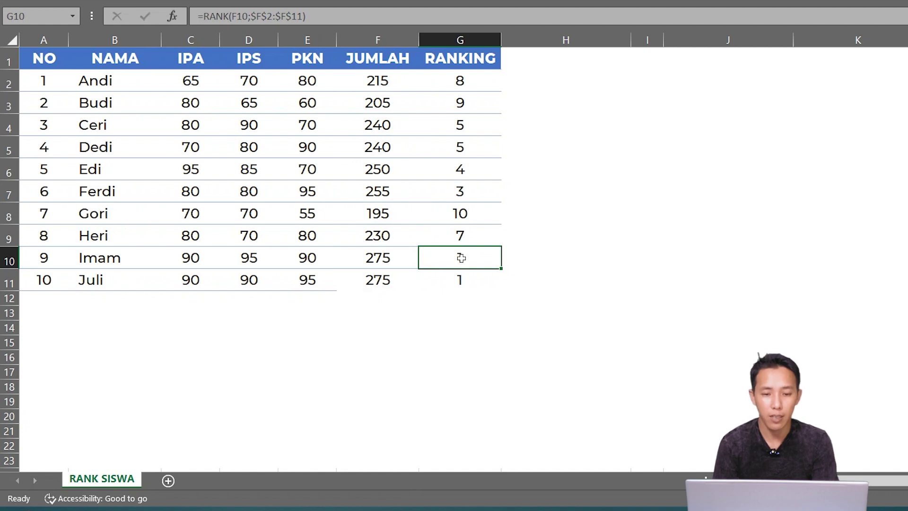
{"action": "left_click_drag", "start_coordinate": [500, 268], "coordinate": [460, 279]}
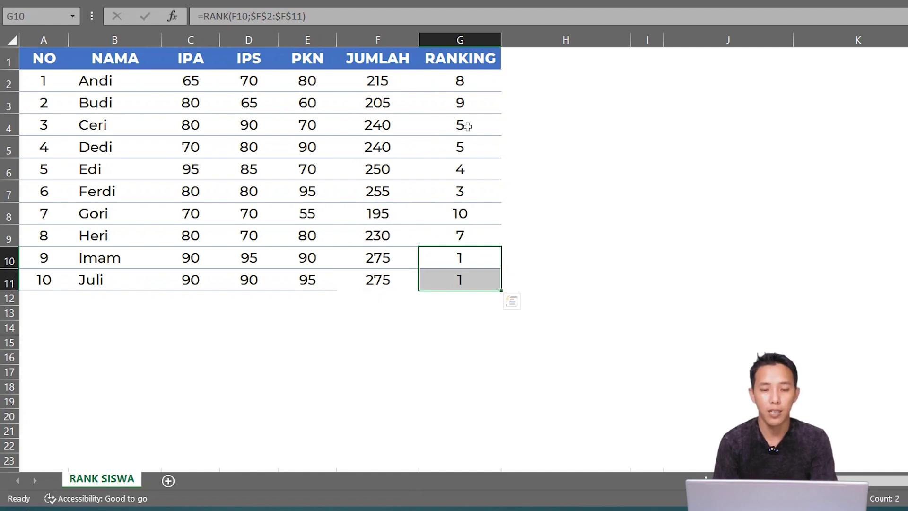
{"action": "left_click_drag", "start_coordinate": [461, 124], "coordinate": [467, 146], "text": "ctrl"}
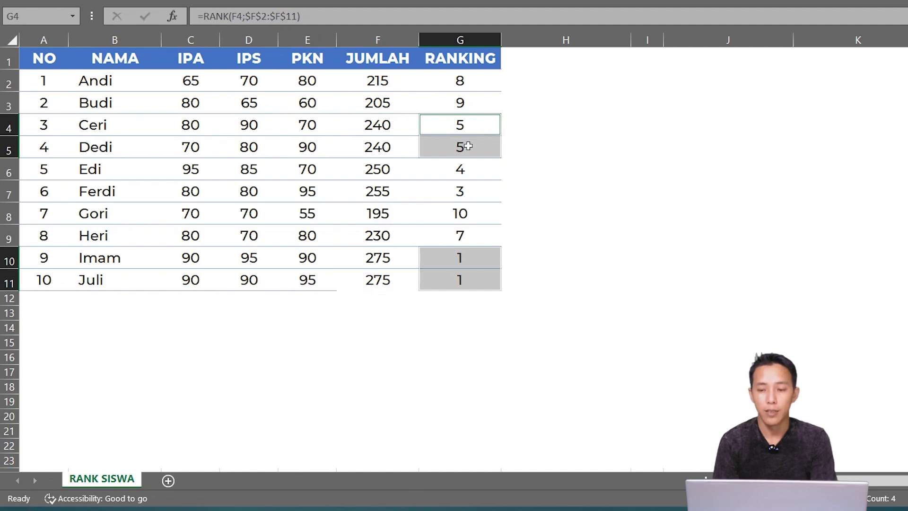
{"action": "left_click", "coordinate": [544, 79]}
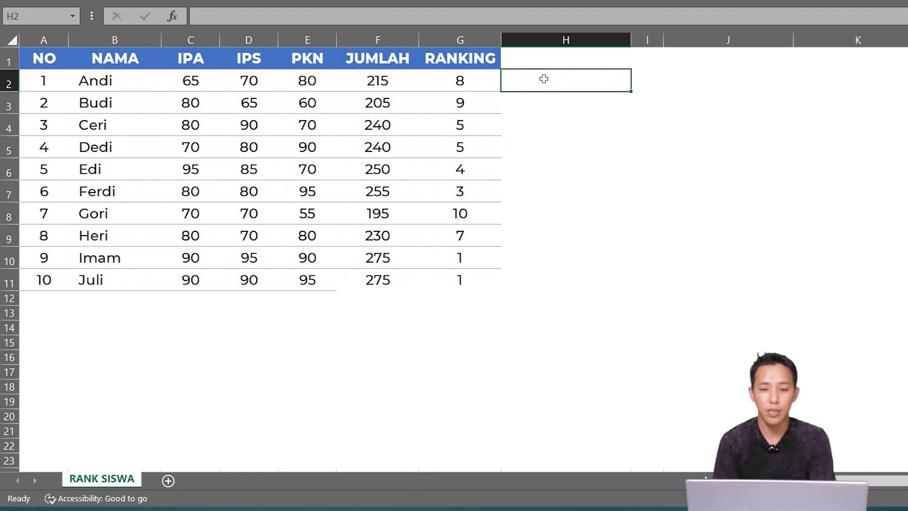
- Enter =RANK(F2;$F$2:$F$11;0)+COUNTIF($F$2:F2;F2)-1 in H2, giving Andi rank 8
{"action": "type", "text": "=RANK"}
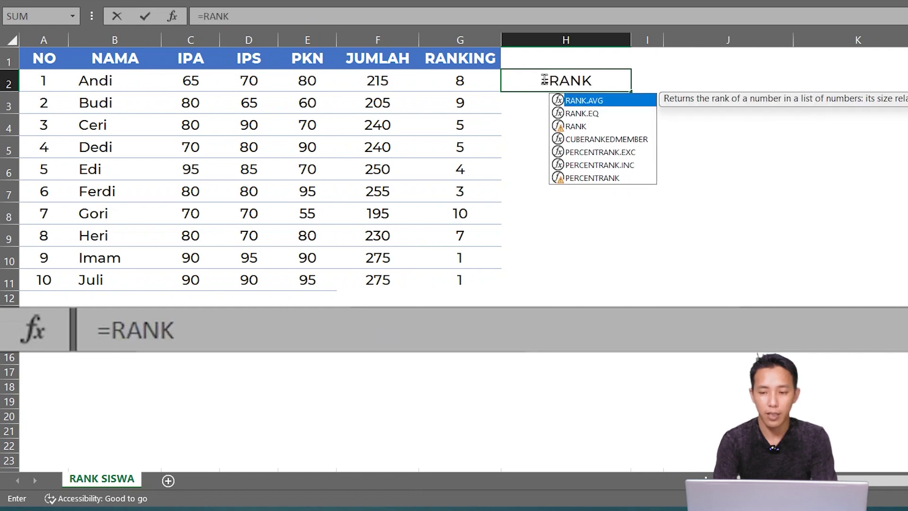
{"action": "type", "text": "("}
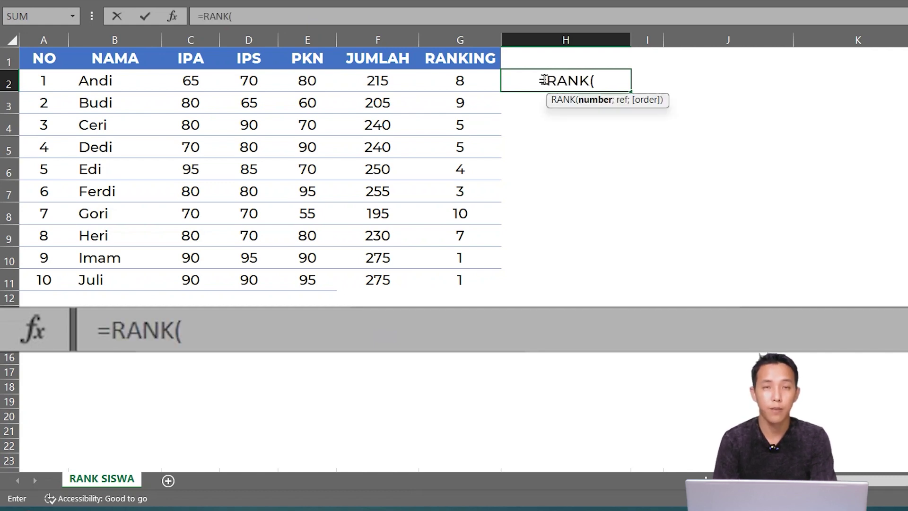
{"action": "left_click", "coordinate": [364, 83]}
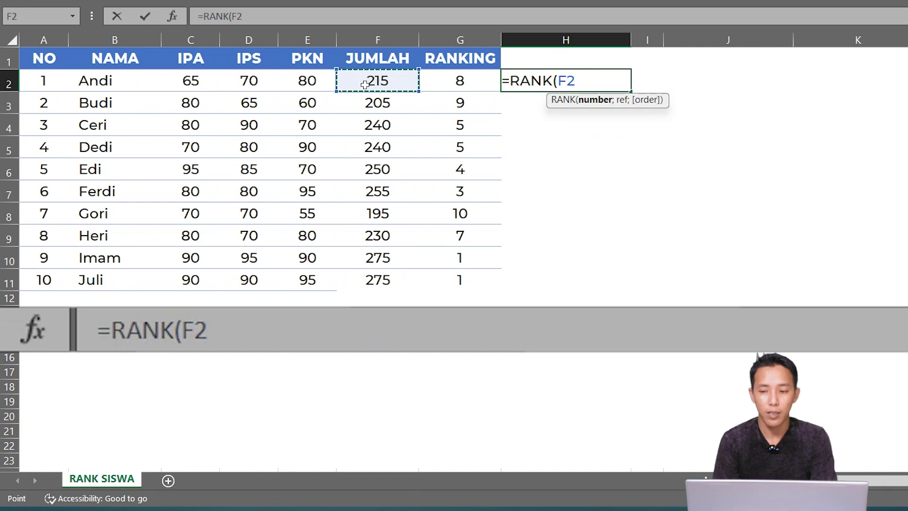
{"action": "type", "text": ";"}
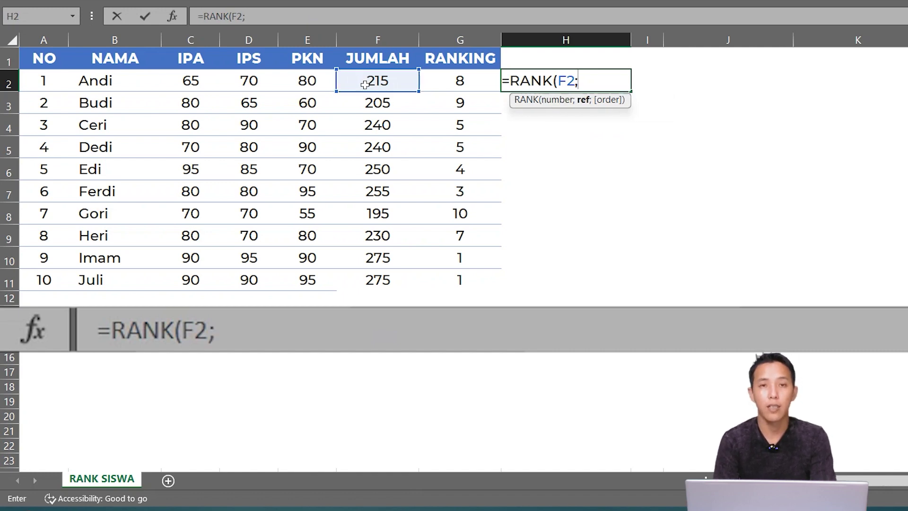
{"action": "left_click_drag", "start_coordinate": [365, 84], "coordinate": [377, 277]}
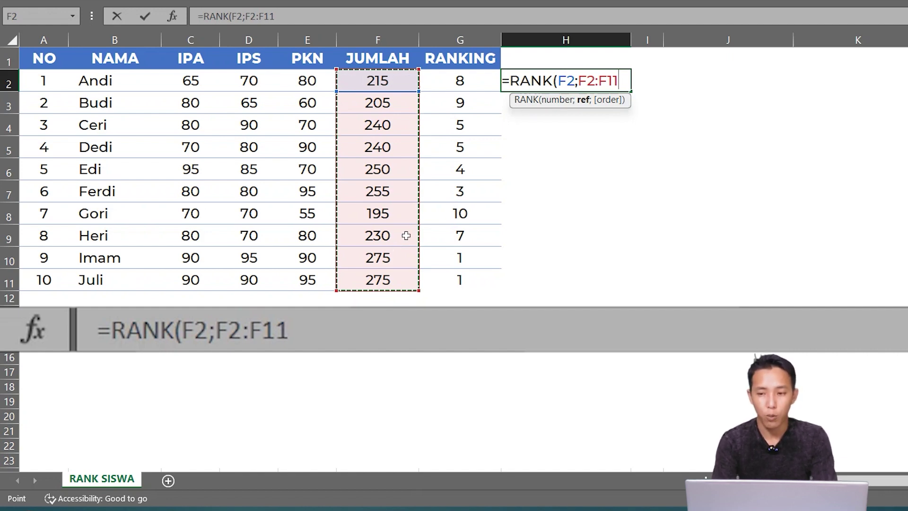
{"action": "key", "text": "F4"}
{"action": "type", "text": ";$F$2:$F$11"}
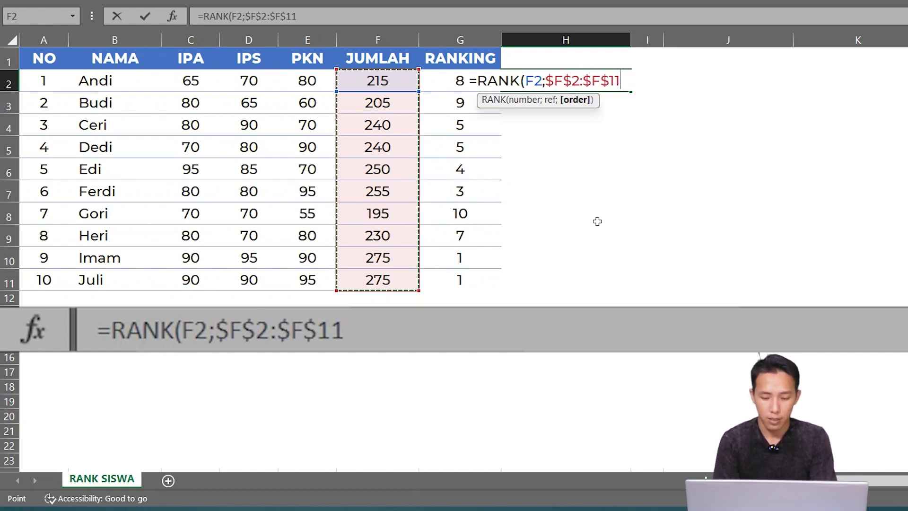
{"action": "type", "text": ";0"}
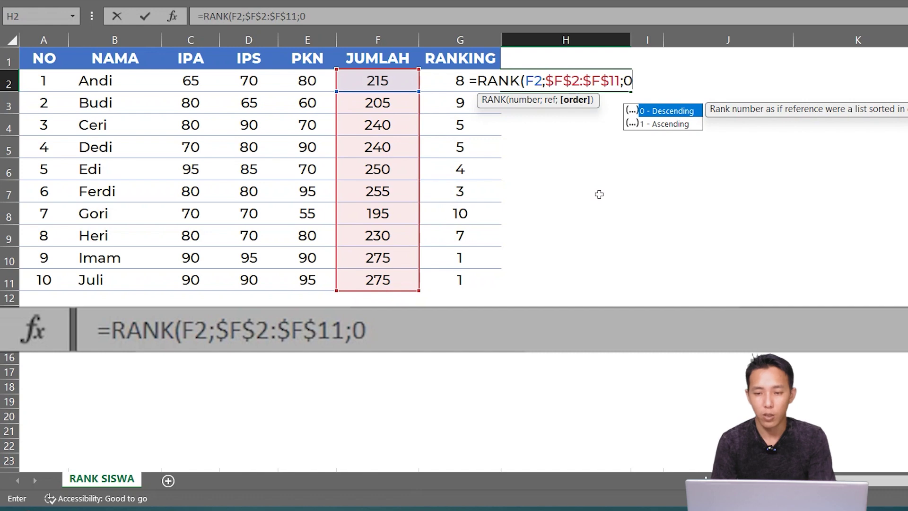
{"action": "type", "text": ")"}
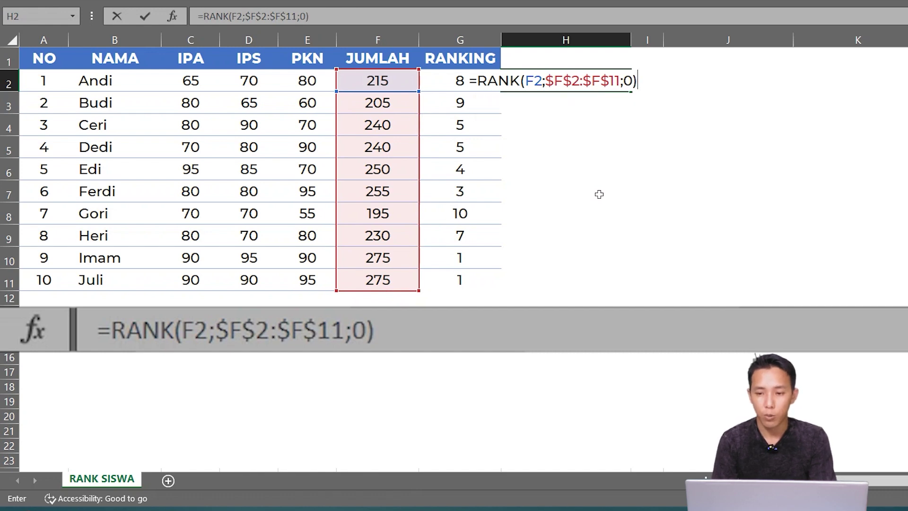
{"action": "type", "text": "+COUNTIF("}
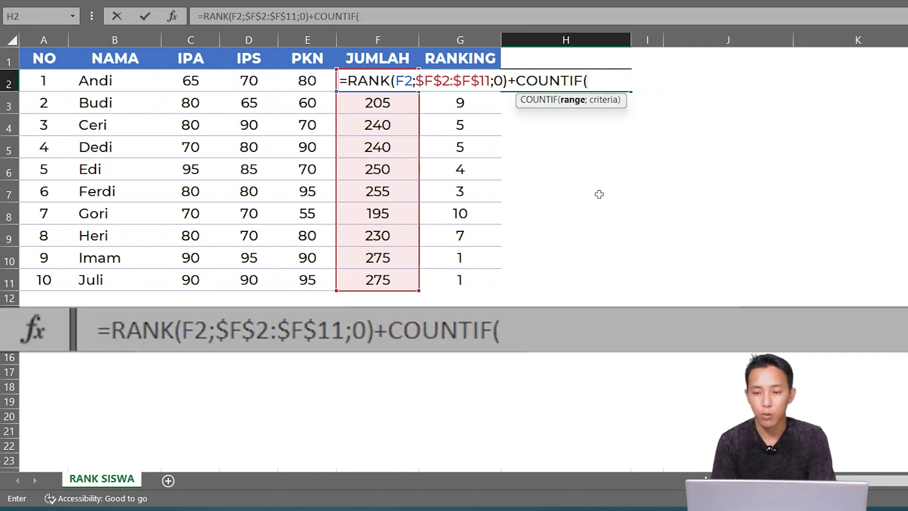
{"action": "type", "text": "F2"}
{"action": "key", "text": "F4"}
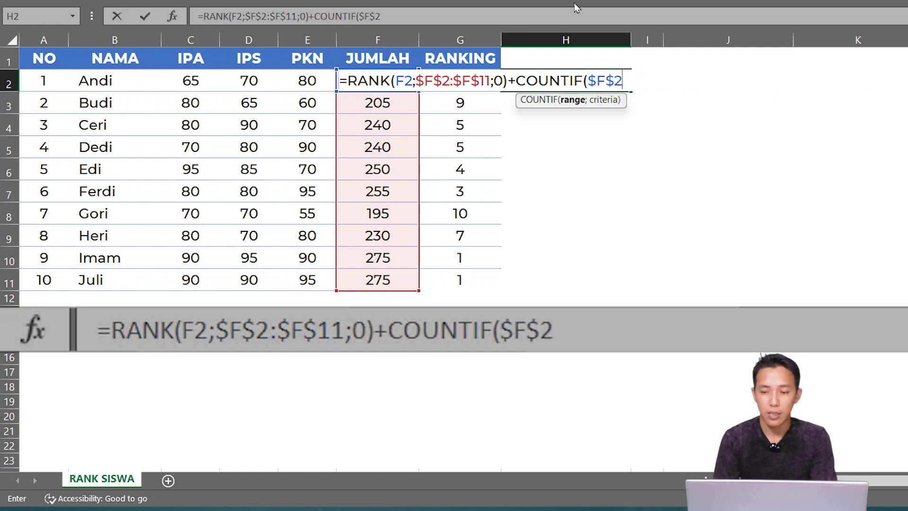
{"action": "type", "text": "F2"}
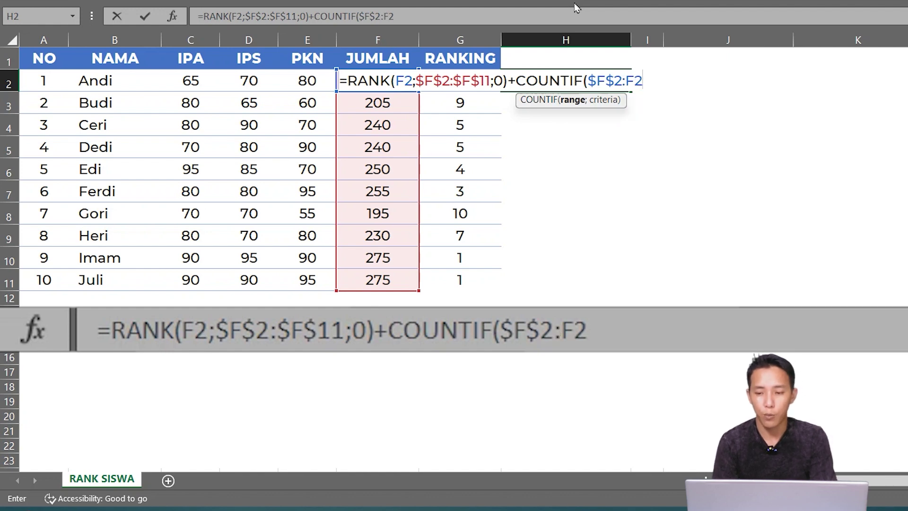
{"action": "type", "text": ";F2"}
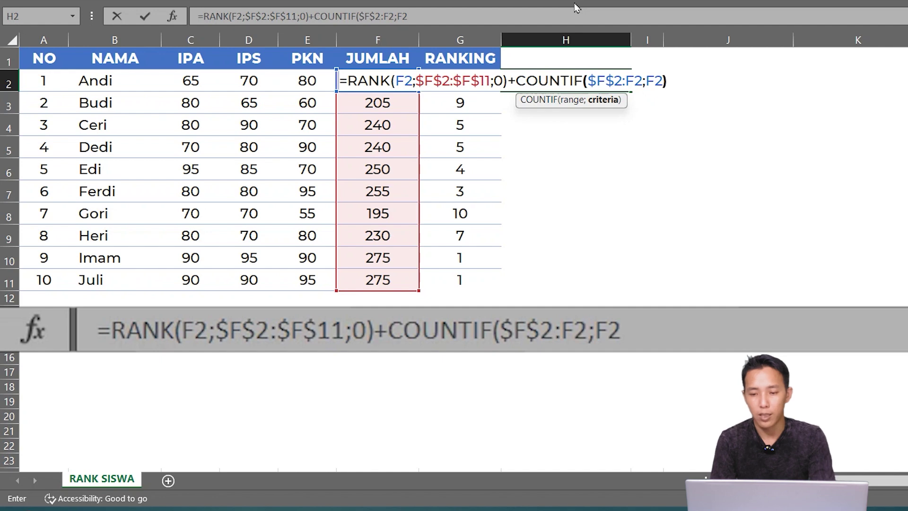
{"action": "type", "text": ")-1"}
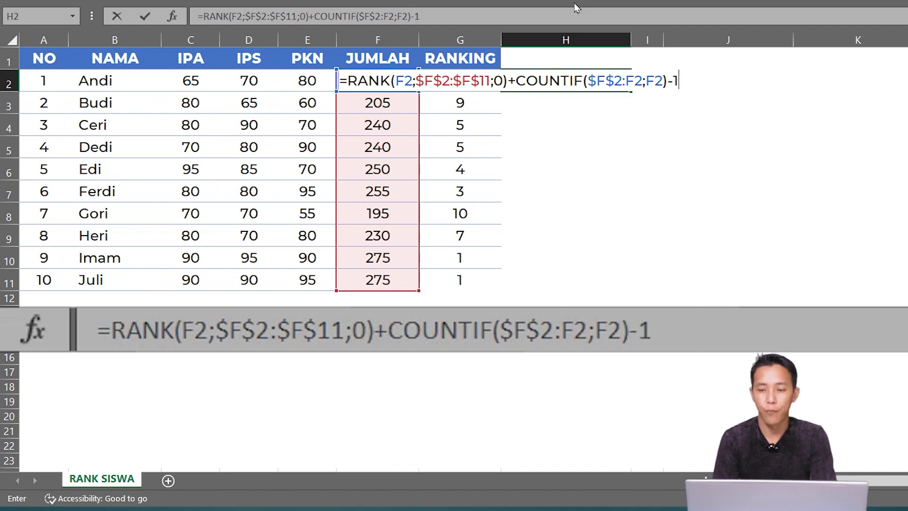
{"action": "key", "text": "Return"}
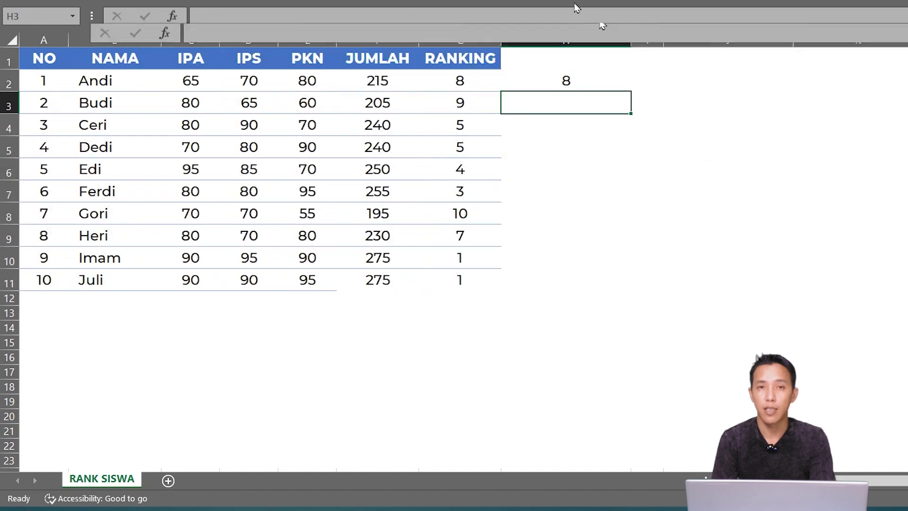
- Fill the tie-breaking formula down H2:H11 and check the copy in H10
{"action": "left_click", "coordinate": [582, 81]}
{"action": "left_click_drag", "start_coordinate": [630, 91], "coordinate": [608, 291]}
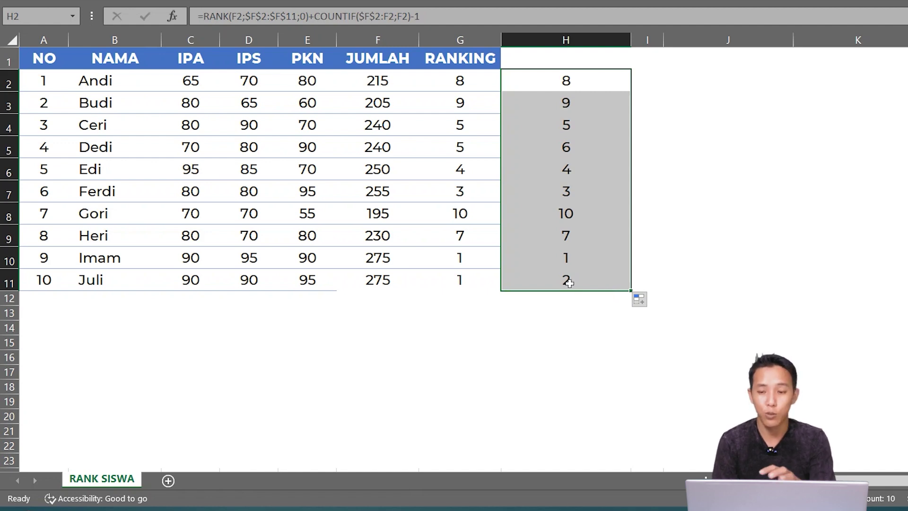
{"action": "left_click", "coordinate": [558, 261]}
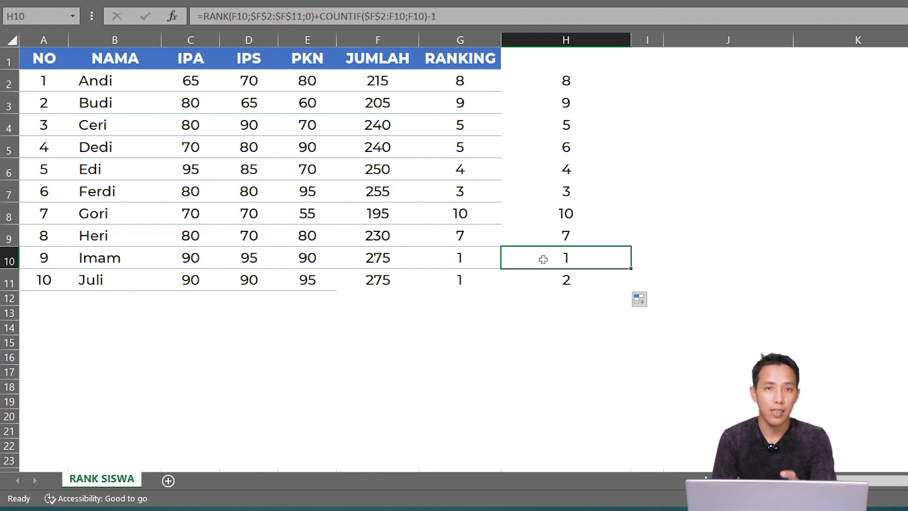
{"action": "left_click_drag", "start_coordinate": [531, 259], "coordinate": [31, 258]}
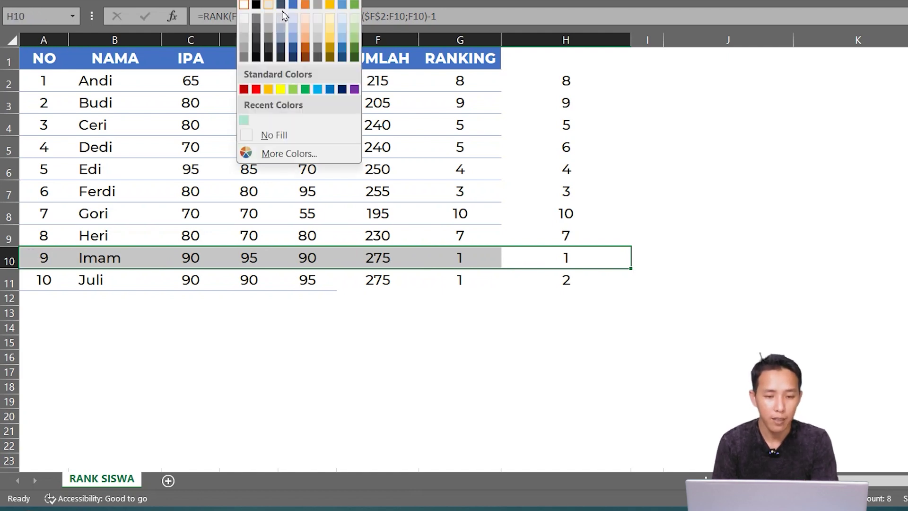
- Shade Imam's row light gold and sort A1:H11 by NO descending, 10 to 1
{"action": "left_click", "coordinate": [339, 15]}
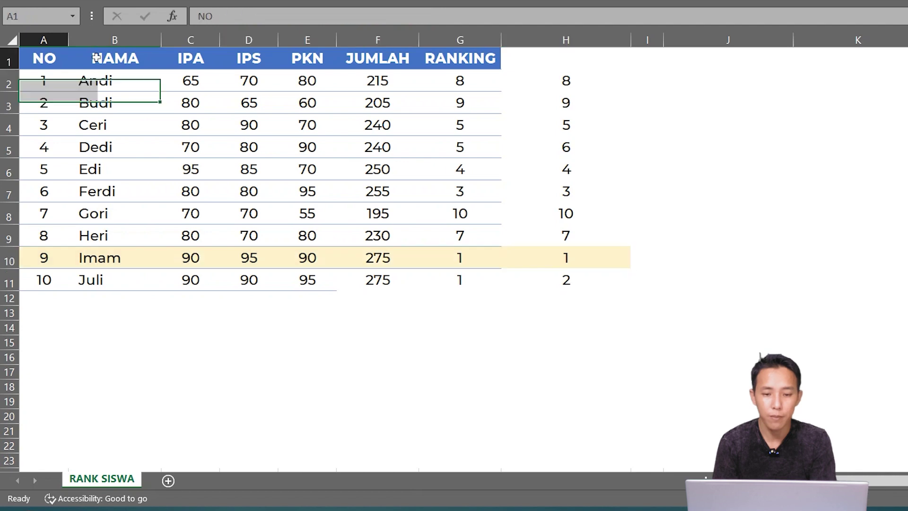
{"action": "left_click_drag", "start_coordinate": [42, 58], "coordinate": [565, 279]}
{"action": "right_click", "coordinate": [54, 63]}
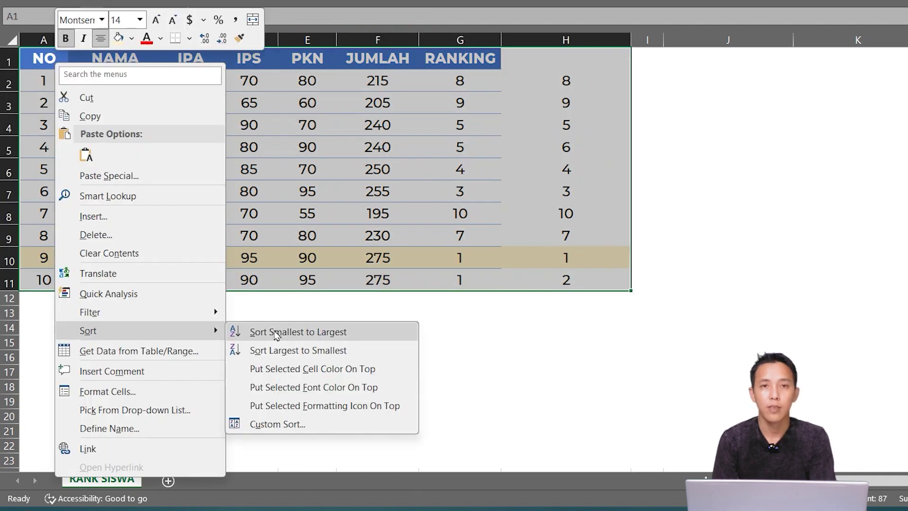
{"action": "left_click", "coordinate": [283, 350]}
{"action": "left_click", "coordinate": [527, 196]}
{"action": "left_click_drag", "start_coordinate": [541, 82], "coordinate": [35, 89]}
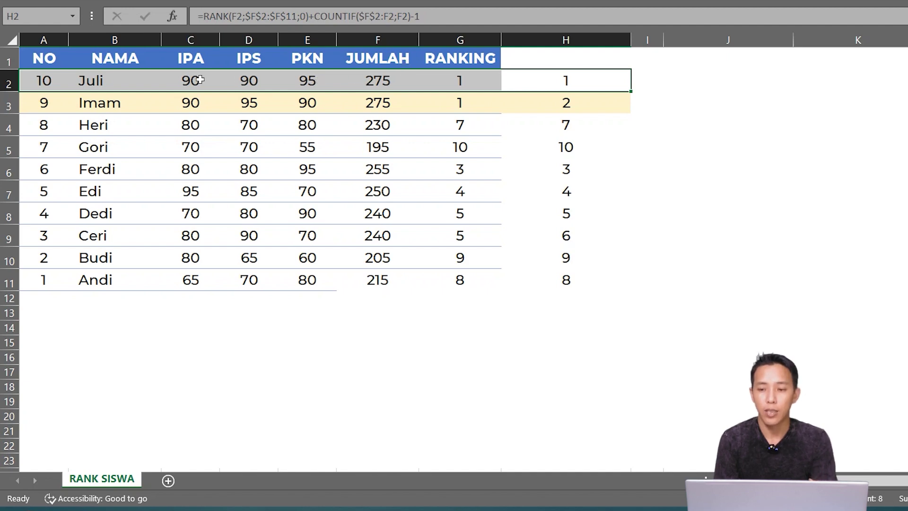
{"action": "left_click_drag", "start_coordinate": [200, 80], "coordinate": [191, 277]}
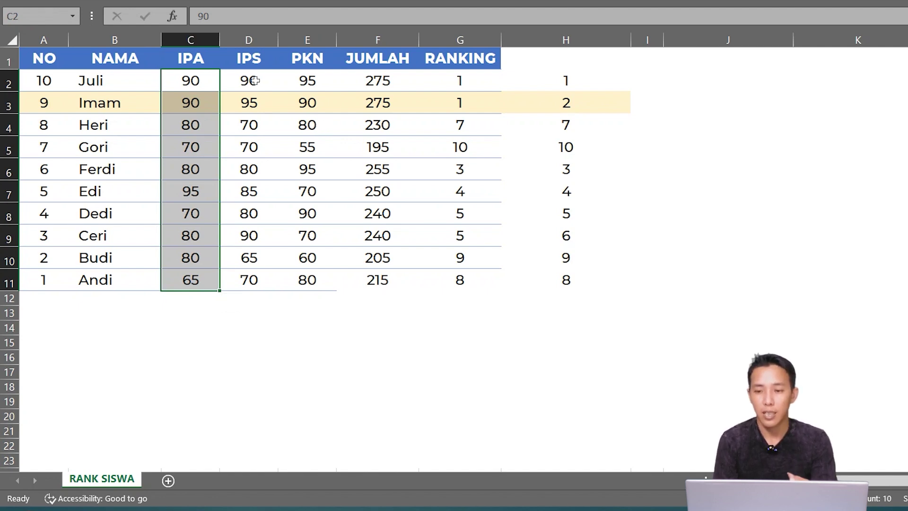
{"action": "left_click_drag", "start_coordinate": [267, 83], "coordinate": [253, 279]}
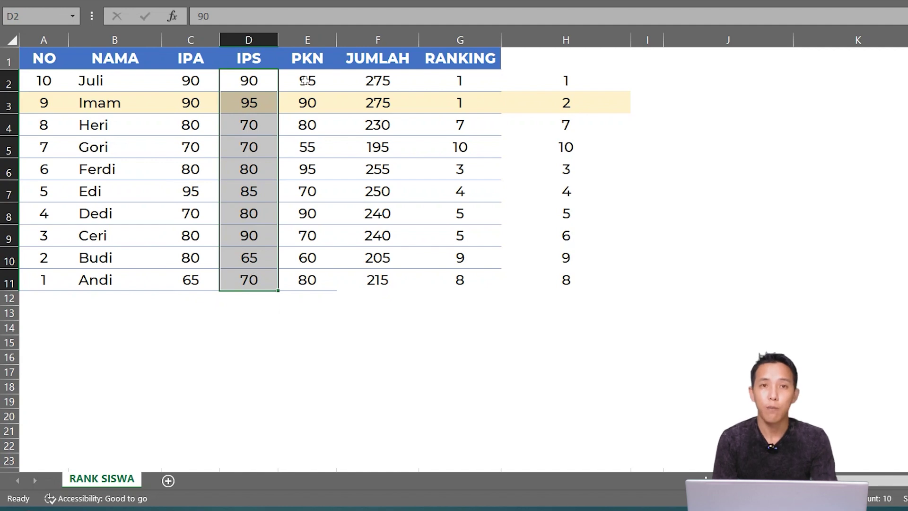
{"action": "left_click_drag", "start_coordinate": [305, 80], "coordinate": [295, 280]}
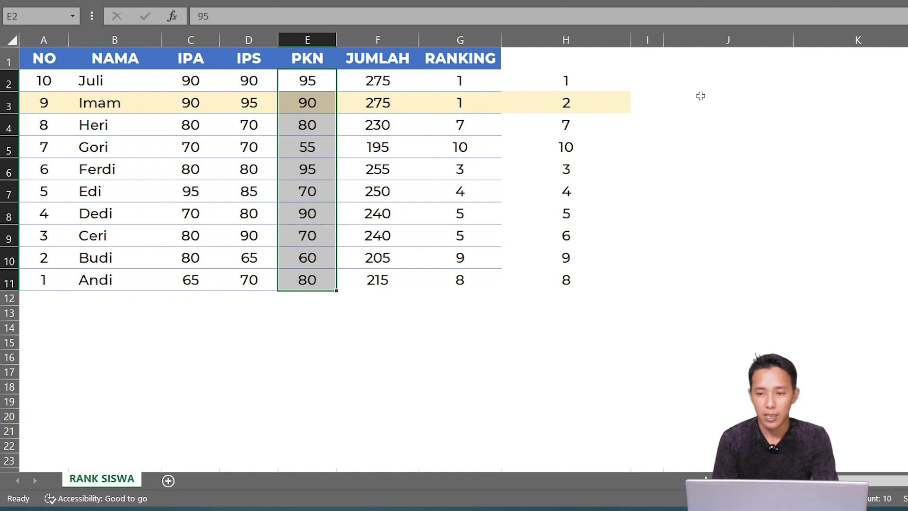
{"action": "left_click", "coordinate": [700, 99]}
{"action": "left_click", "coordinate": [699, 83]}
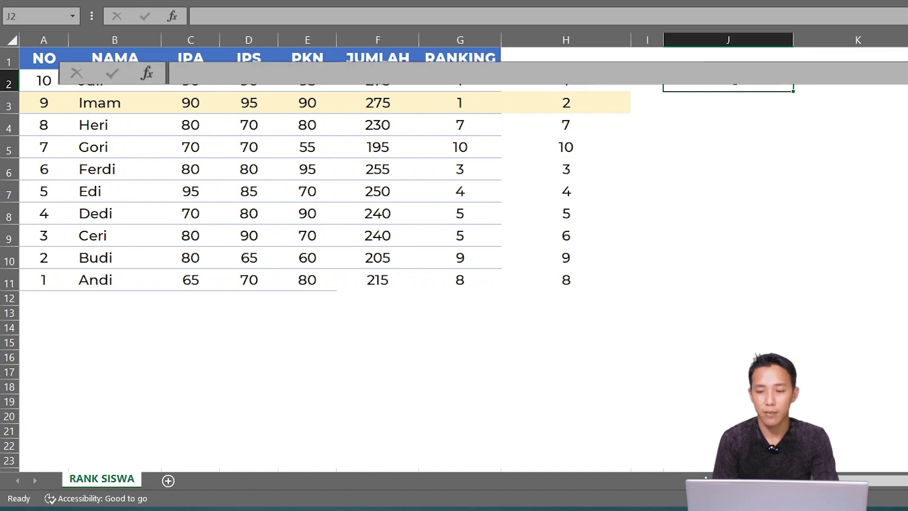
- Start J2 with =RANK.EQ(F2;$F$2:$F$11;1)*10^8 as the JUMLAH term
{"action": "type", "text": "="}
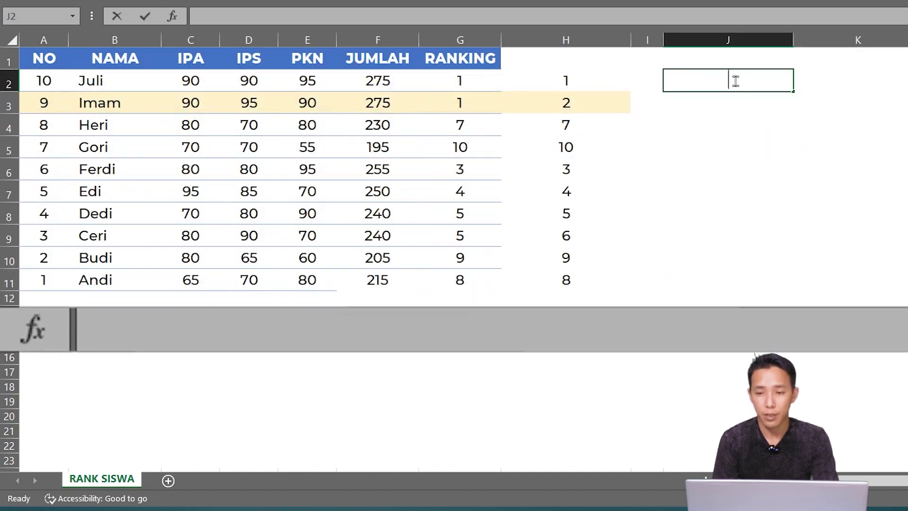
{"action": "type", "text": "RANK"}
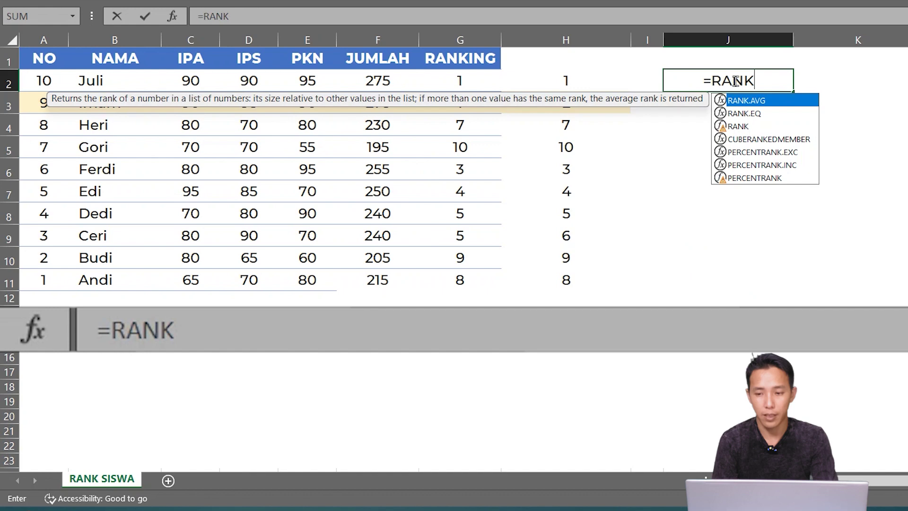
{"action": "key", "text": "Down"}
{"action": "key", "text": "Tab"}
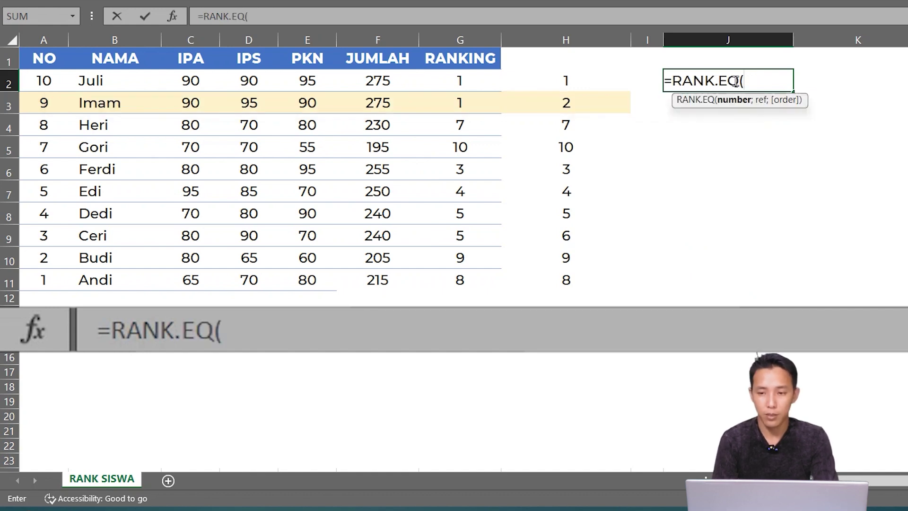
{"action": "left_click", "coordinate": [393, 82]}
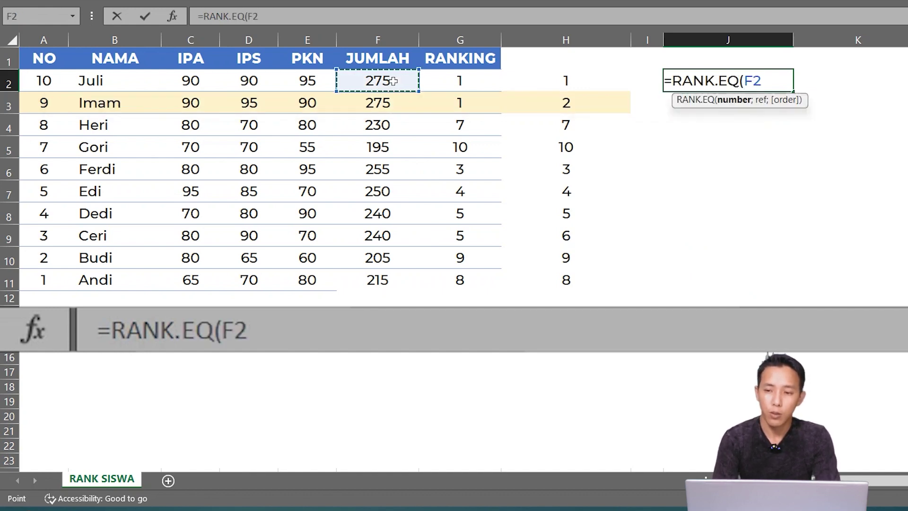
{"action": "type", "text": ";"}
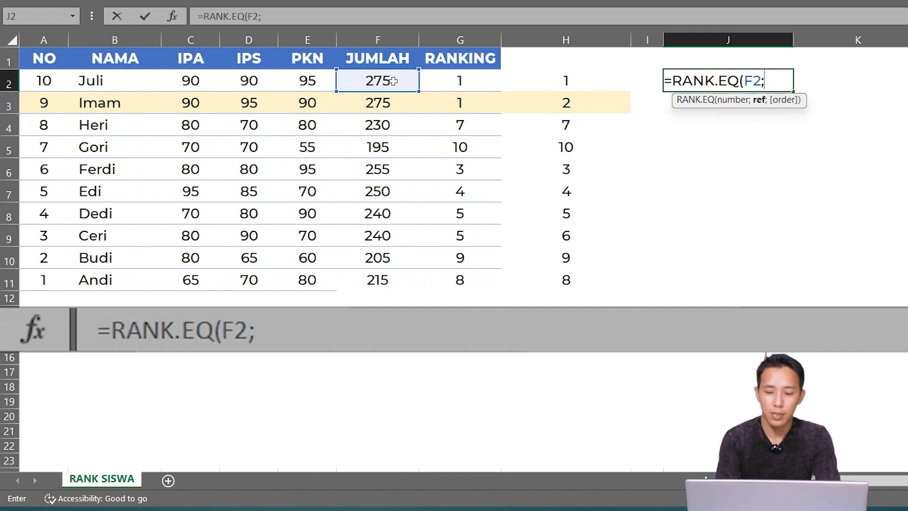
{"action": "left_click_drag", "start_coordinate": [394, 81], "coordinate": [387, 276]}
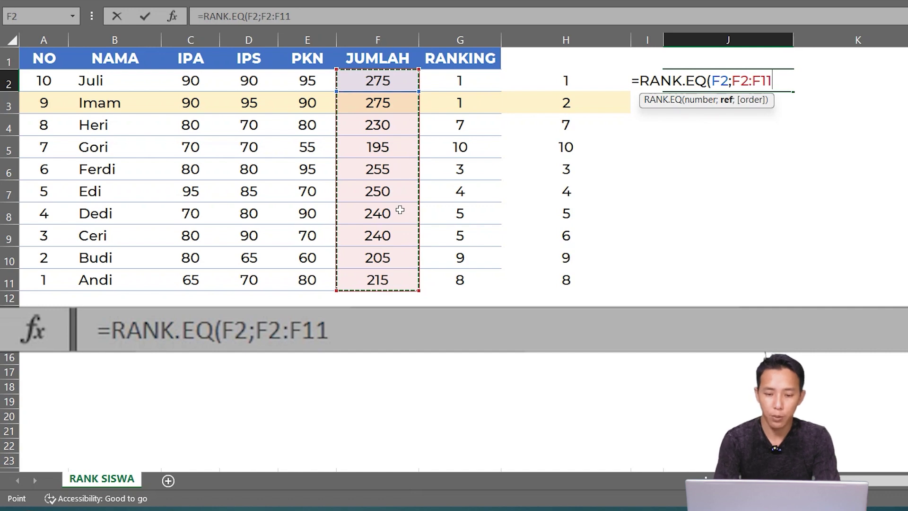
{"action": "key", "text": "F4"}
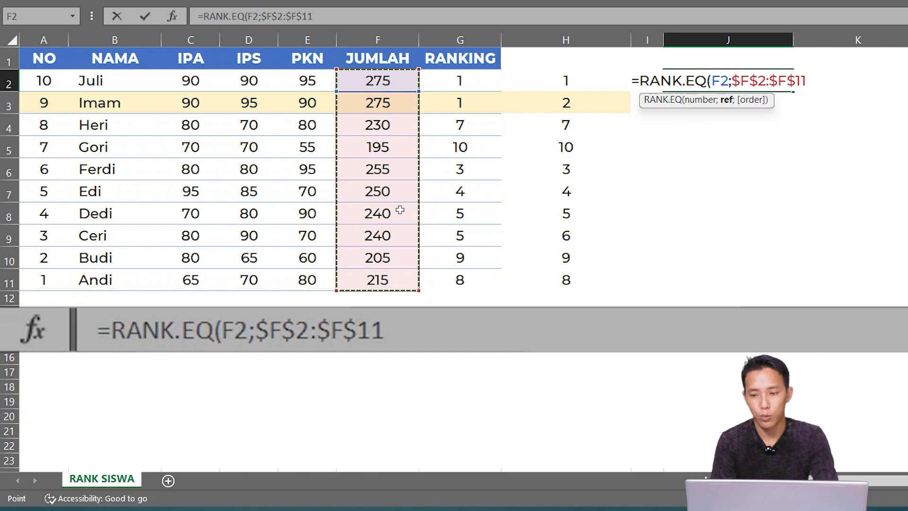
{"action": "type", "text": ";1)"}
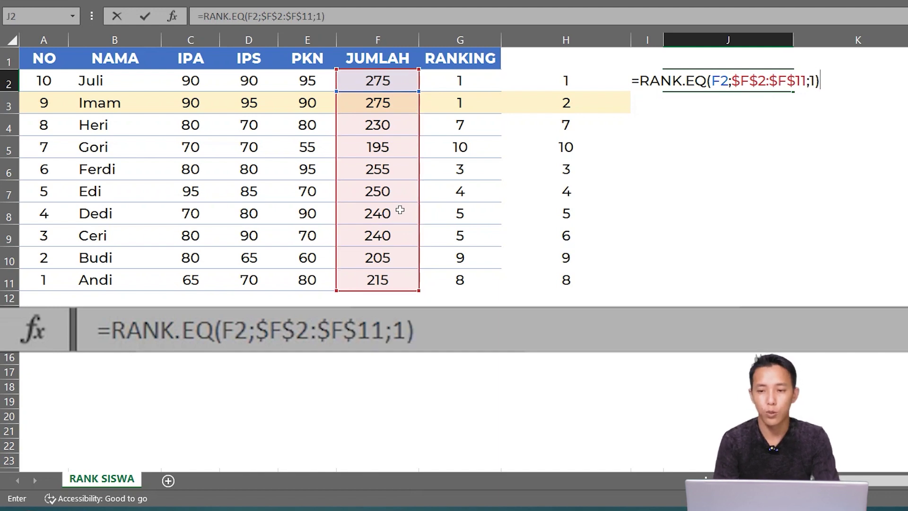
{"action": "type", "text": "*"}
{"action": "type", "text": "10"}
{"action": "type", "text": "^8"}
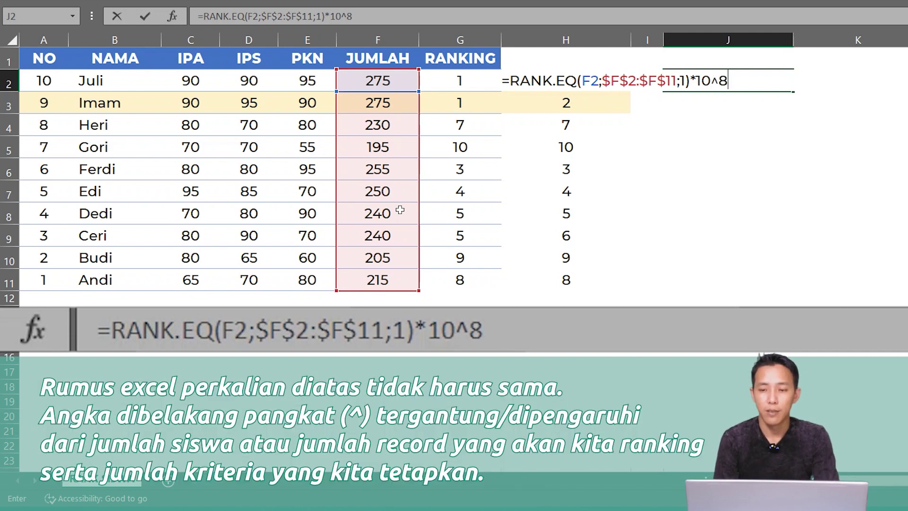
{"action": "type", "text": "+"}
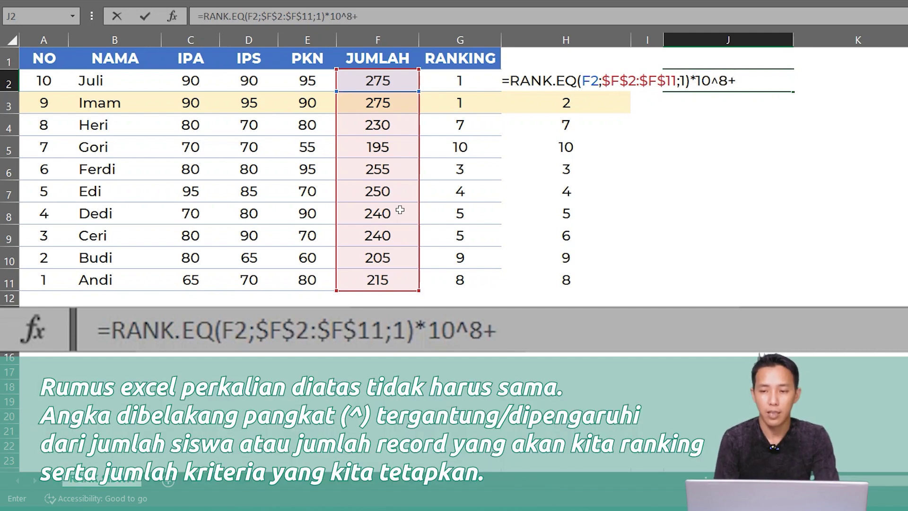
{"action": "type", "text": "RA"}
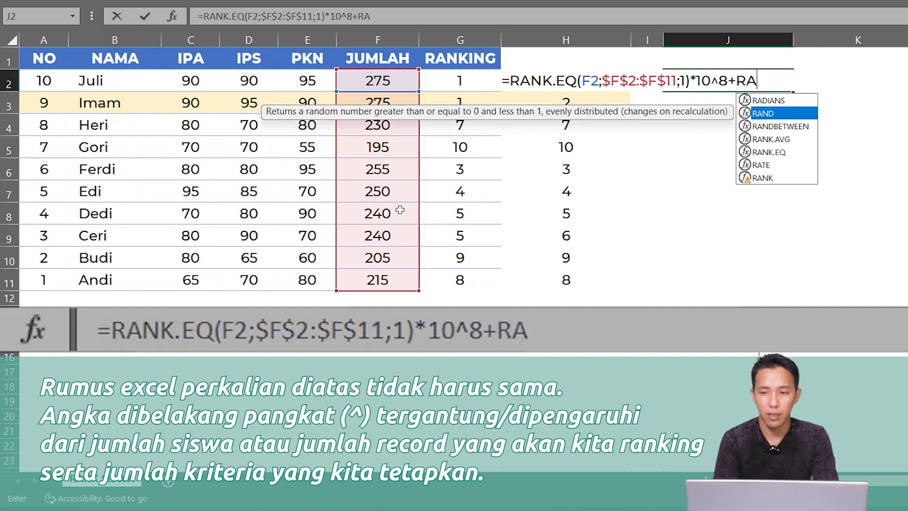
{"action": "type", "text": "NK"}
- Add the IPA term RANK.EQ(C2;$C$2:$C$11;1) weighted by 10^6
{"action": "key", "text": "Down"}
{"action": "key", "text": "Tab"}
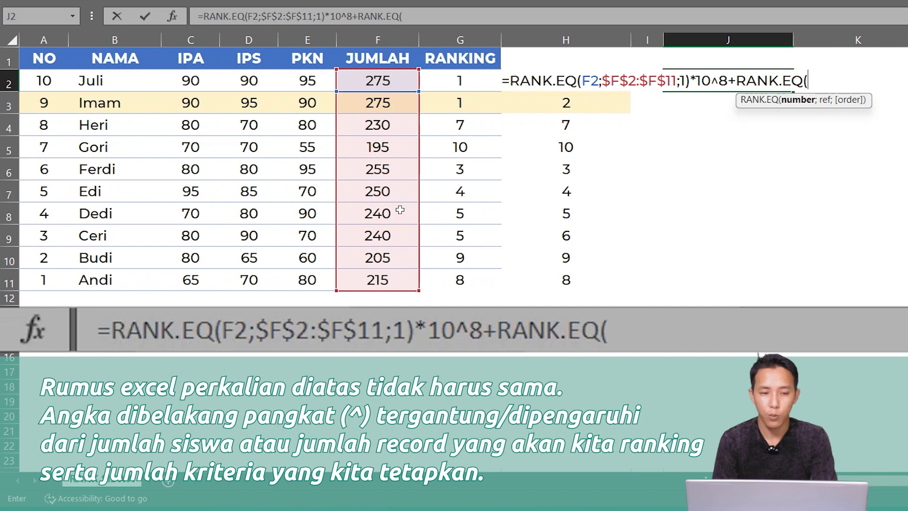
{"action": "left_click", "coordinate": [182, 83]}
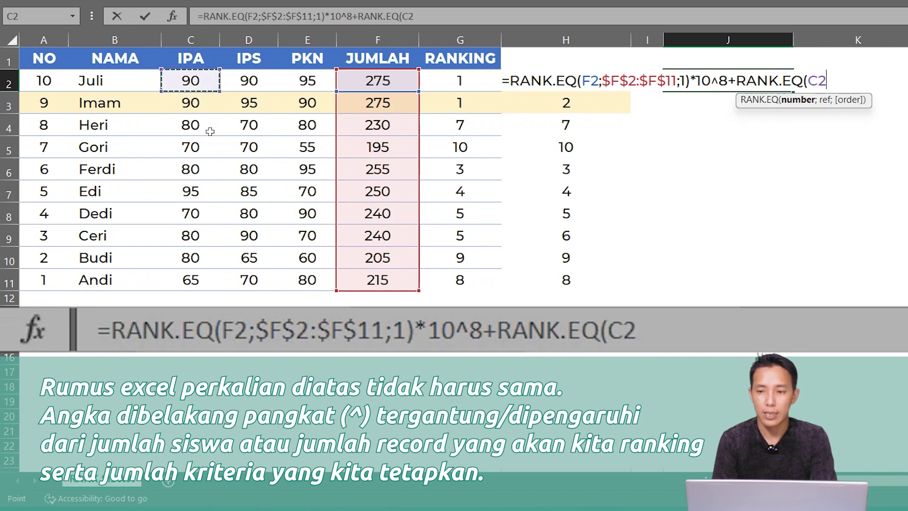
{"action": "type", "text": ";"}
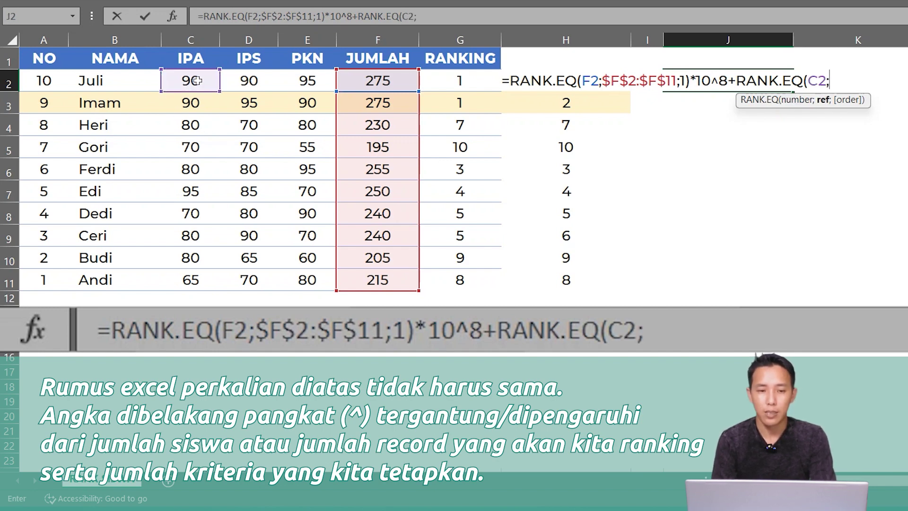
{"action": "left_click_drag", "start_coordinate": [197, 80], "coordinate": [194, 282]}
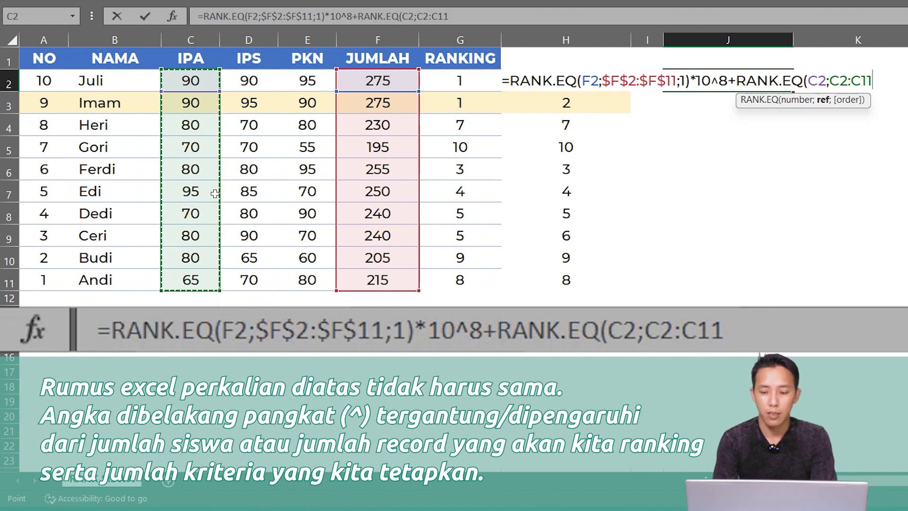
{"action": "key", "text": "F4"}
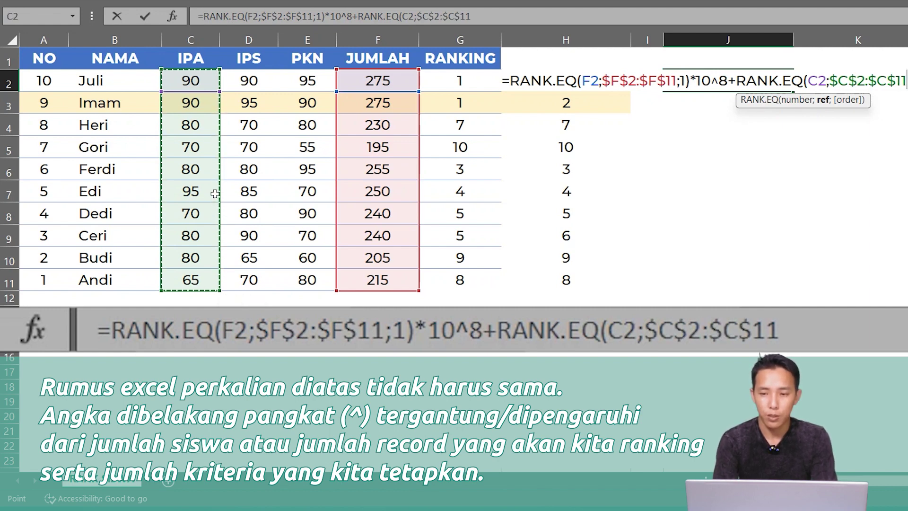
{"action": "type", "text": ";1"}
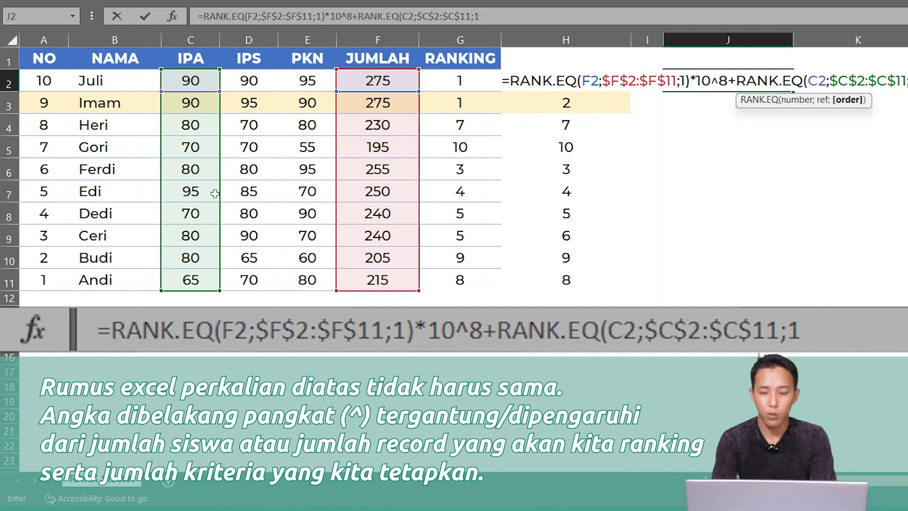
{"action": "type", "text": ")"}
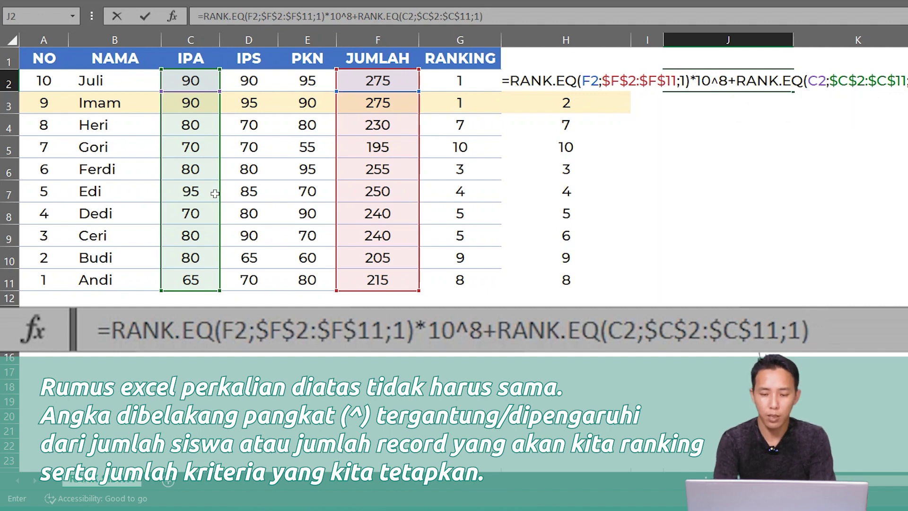
{"action": "type", "text": "10^"}
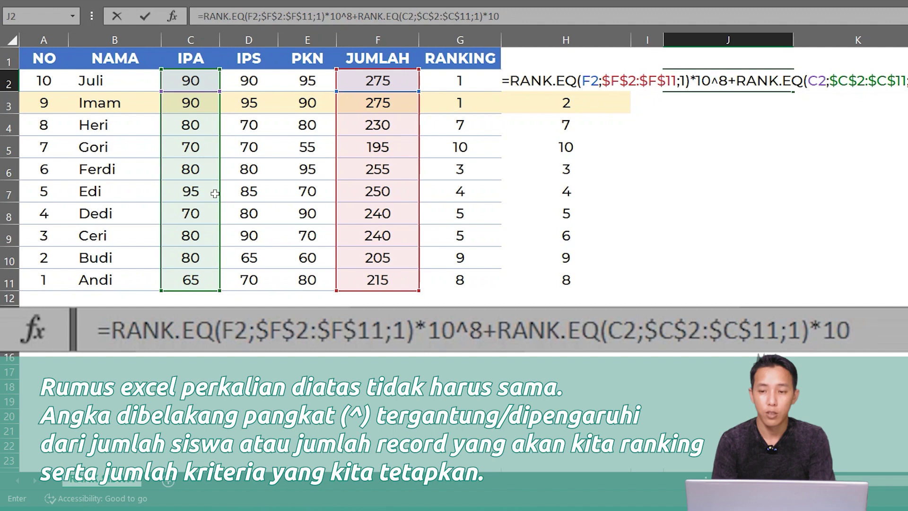
{"action": "type", "text": "6"}
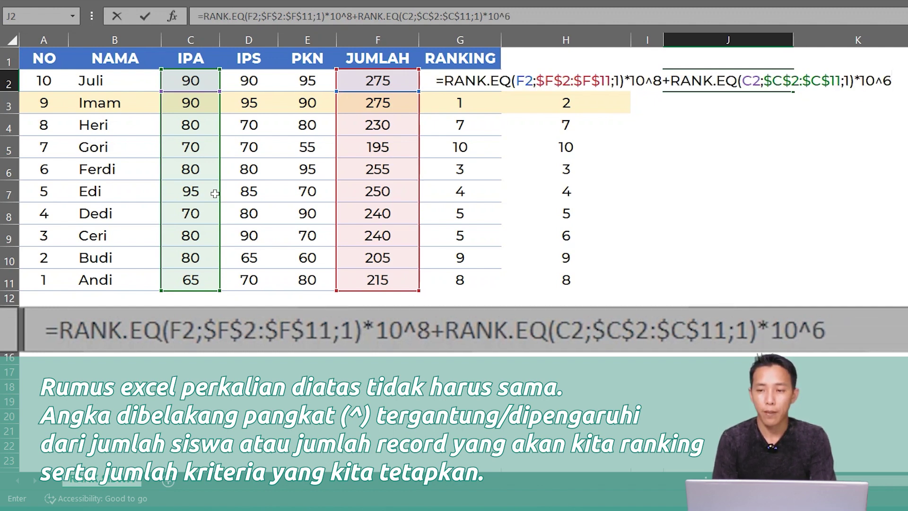
{"action": "type", "text": "+RANK"}
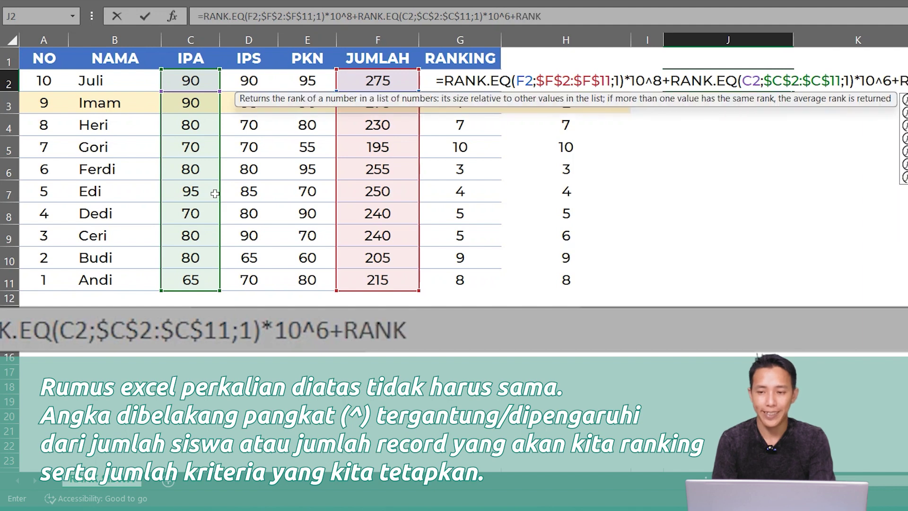
- Add the IPS term RANK.EQ(D2;$D$2:$D$11;1) weighted by 10^4
{"action": "key", "text": "Down"}
{"action": "key", "text": "Tab"}
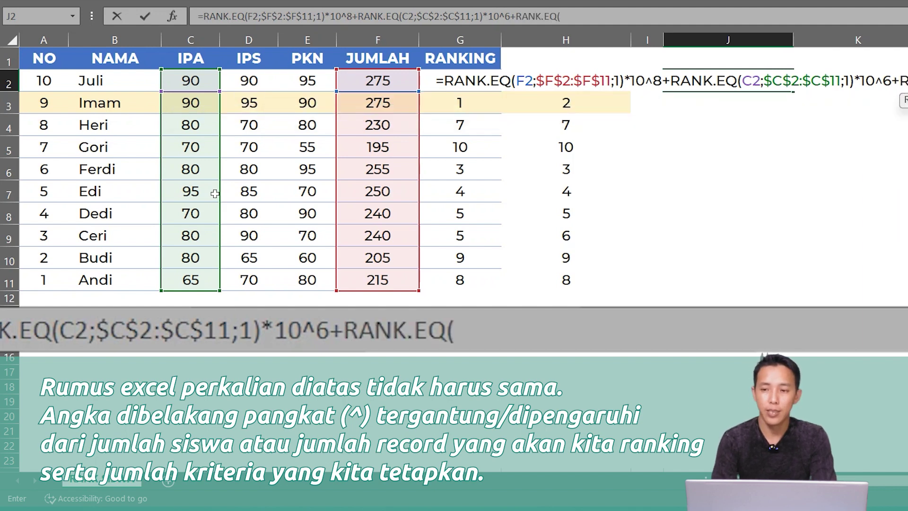
{"action": "left_click", "coordinate": [242, 81]}
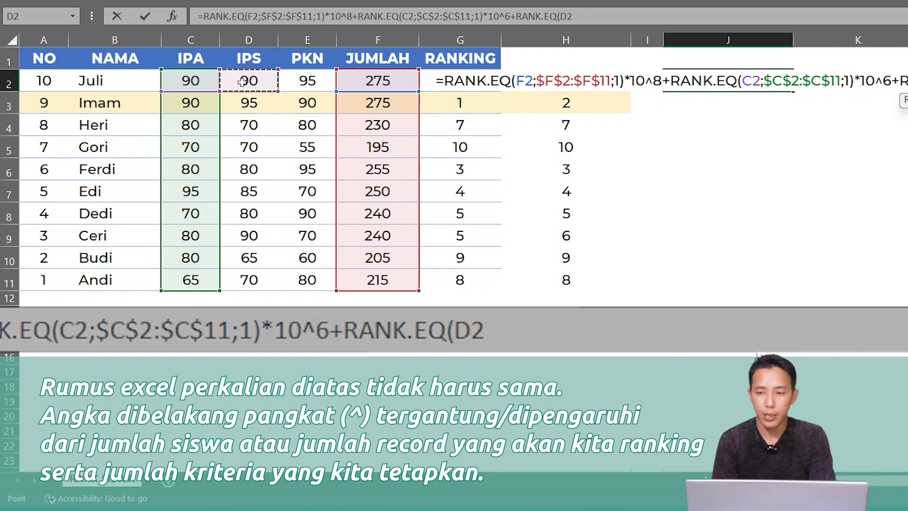
{"action": "type", "text": ";"}
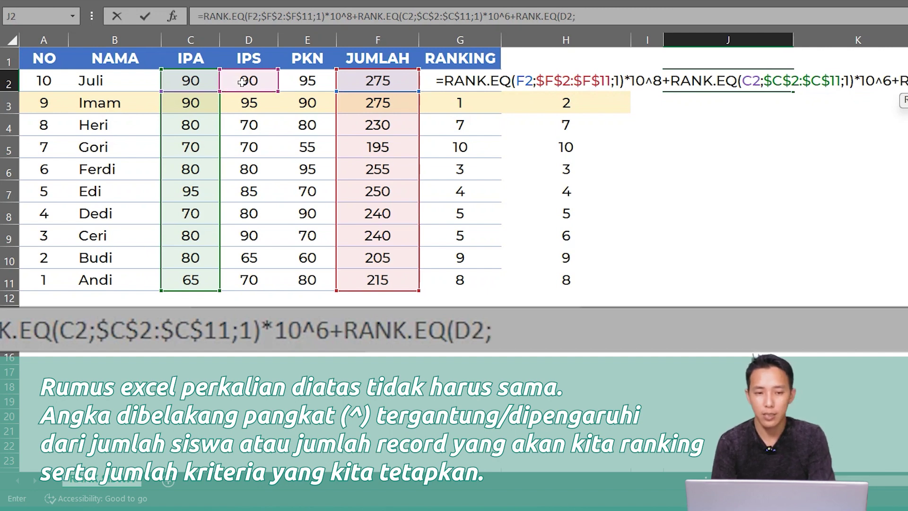
{"action": "left_click_drag", "start_coordinate": [245, 71], "coordinate": [244, 268]}
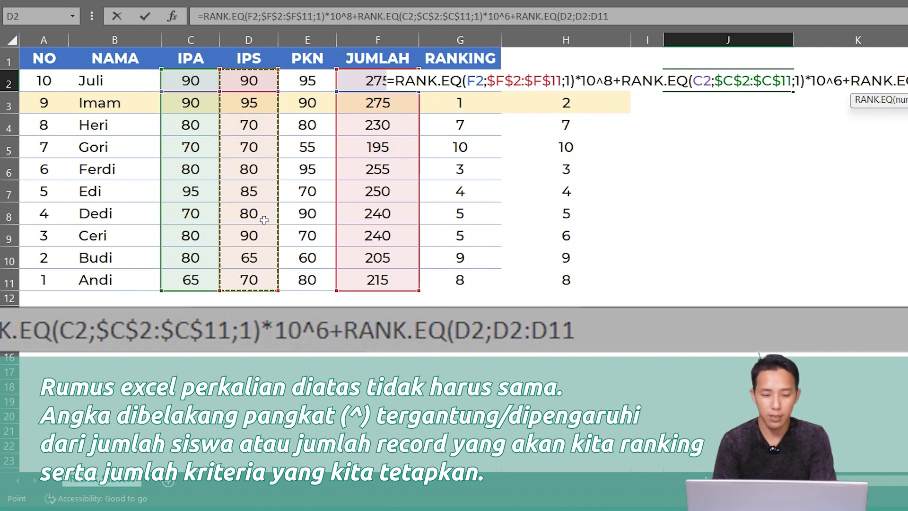
{"action": "key", "text": "F4"}
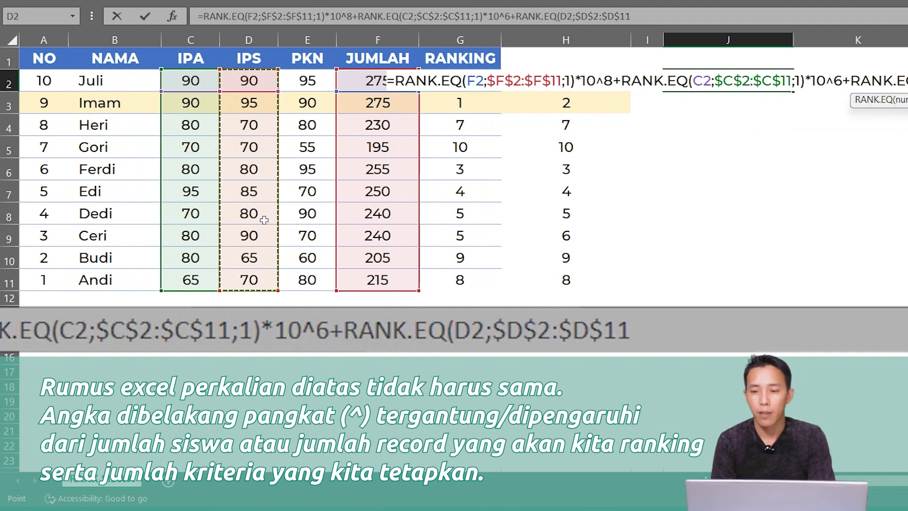
{"action": "type", "text": ";1"}
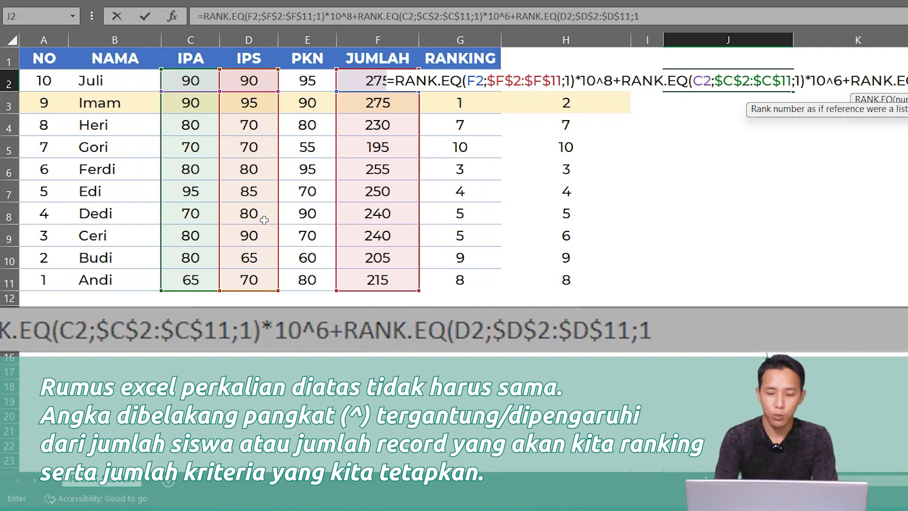
{"action": "type", "text": ")"}
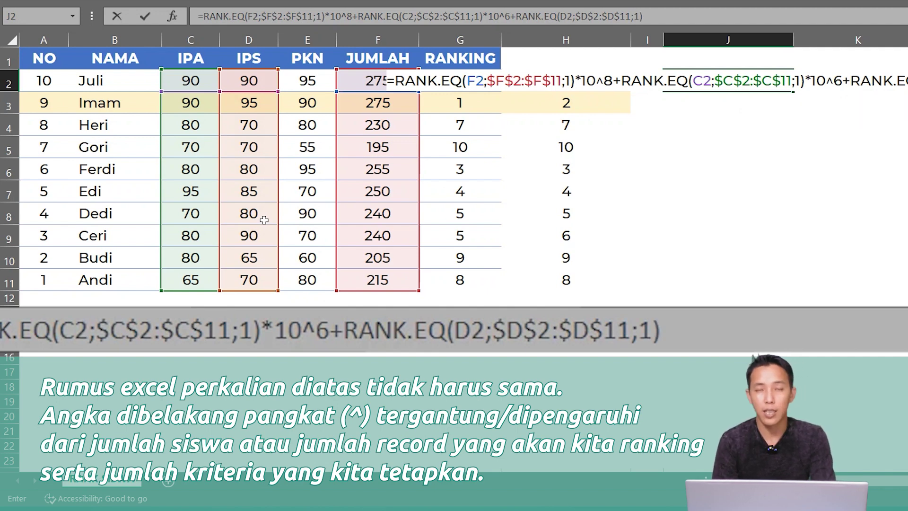
{"action": "type", "text": "*10"}
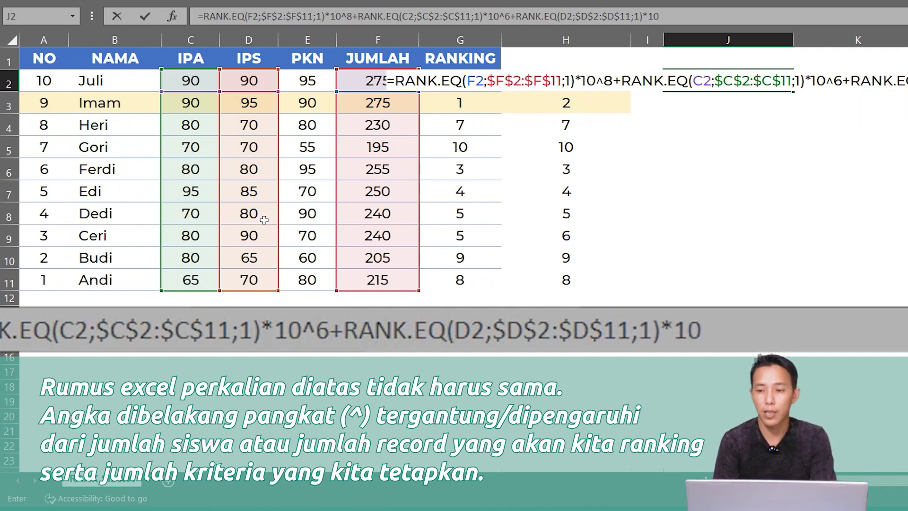
{"action": "type", "text": "^4+"}
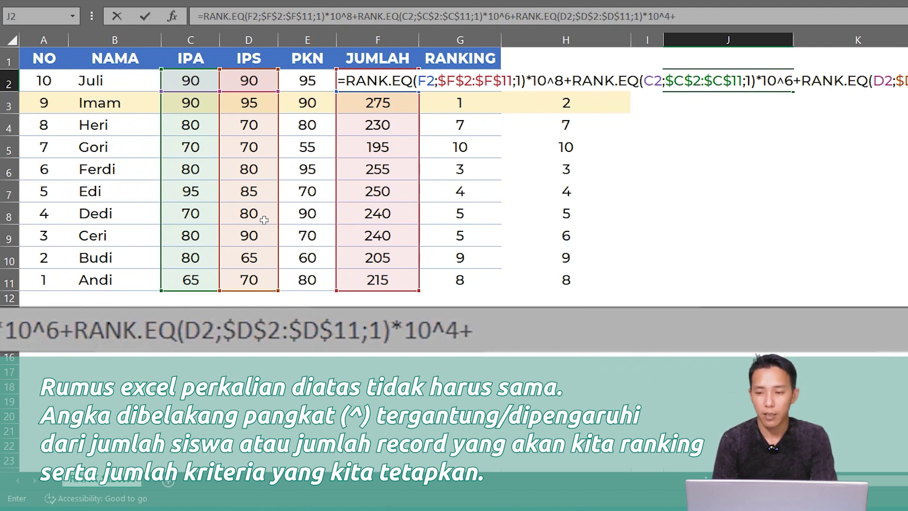
{"action": "type", "text": "RANK.EQ"}
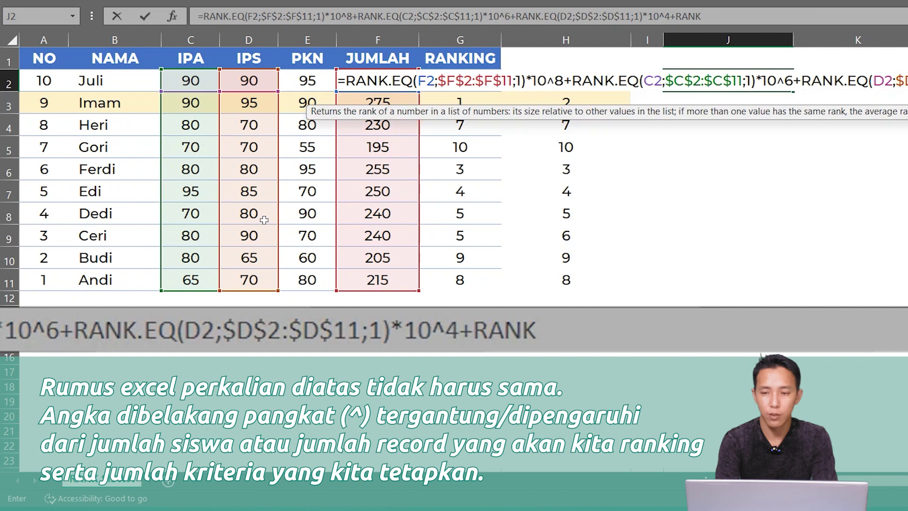
{"action": "type", "text": "("}
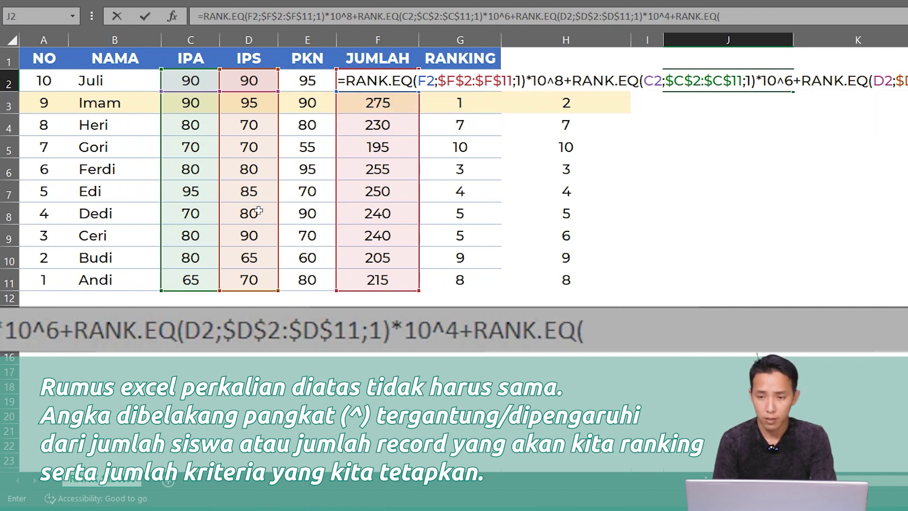
- Add the PKN term RANK.EQ(E2;$E$2:$E$11;1) weighted by 10^2
{"action": "left_click", "coordinate": [296, 83]}
{"action": "type", "text": ";"}
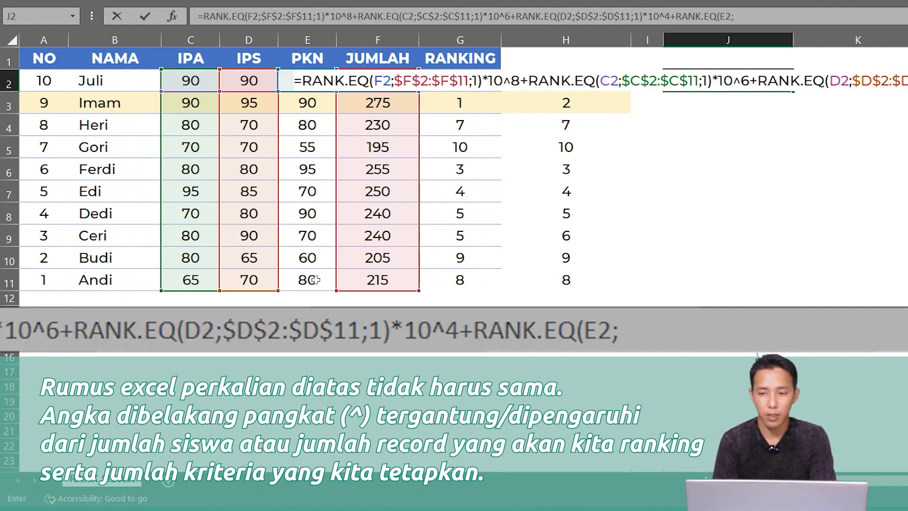
{"action": "left_click_drag", "start_coordinate": [317, 280], "coordinate": [327, 73]}
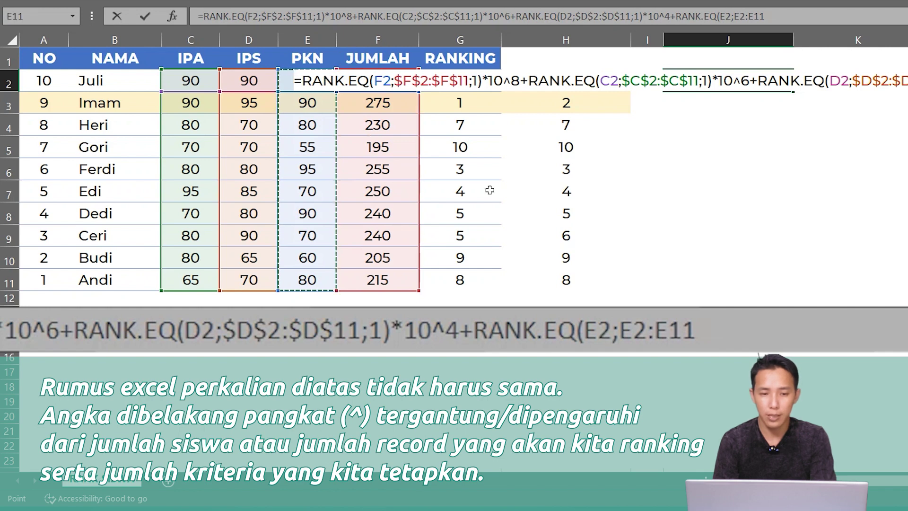
{"action": "key", "text": "F4"}
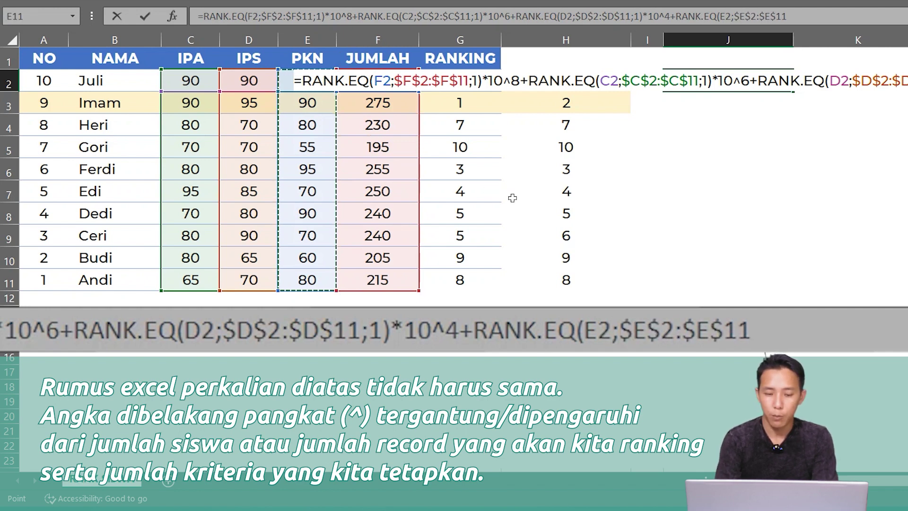
{"action": "type", "text": ";"}
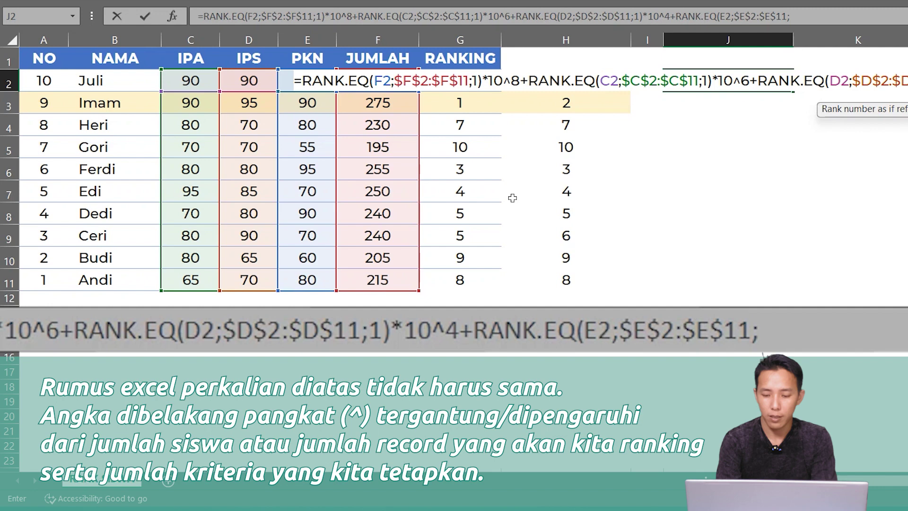
{"action": "type", "text": "1"}
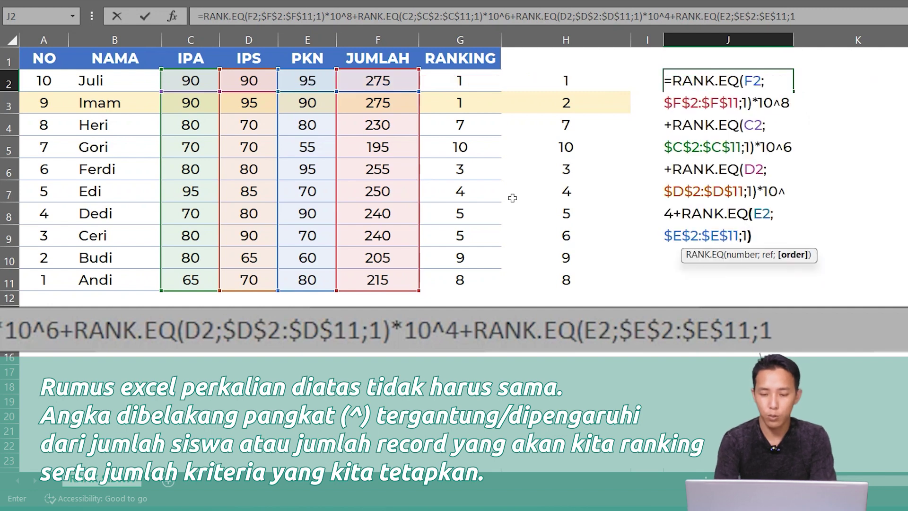
{"action": "type", "text": ")*10"}
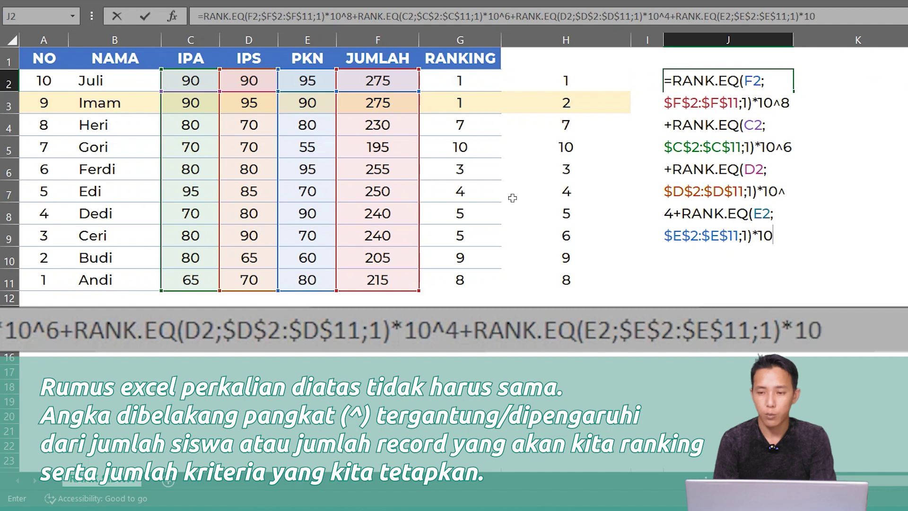
{"action": "type", "text": "^2"}
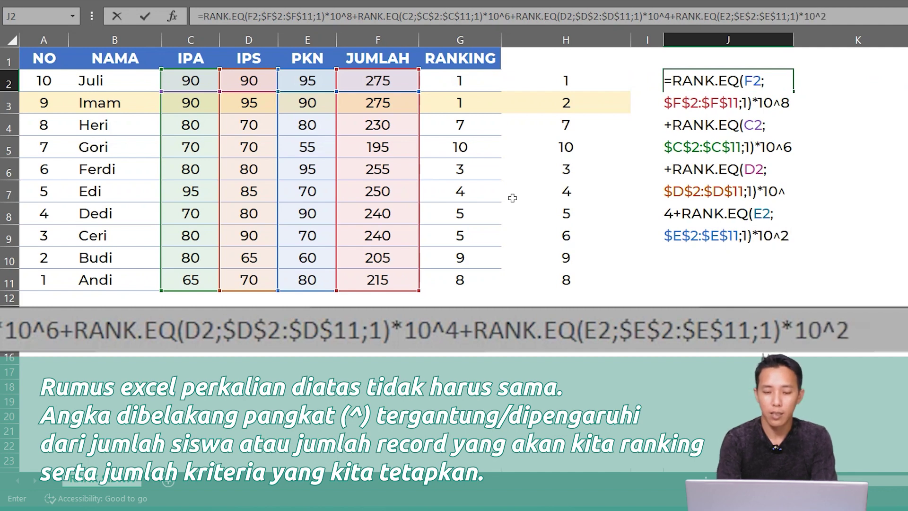
{"action": "type", "text": "+"}
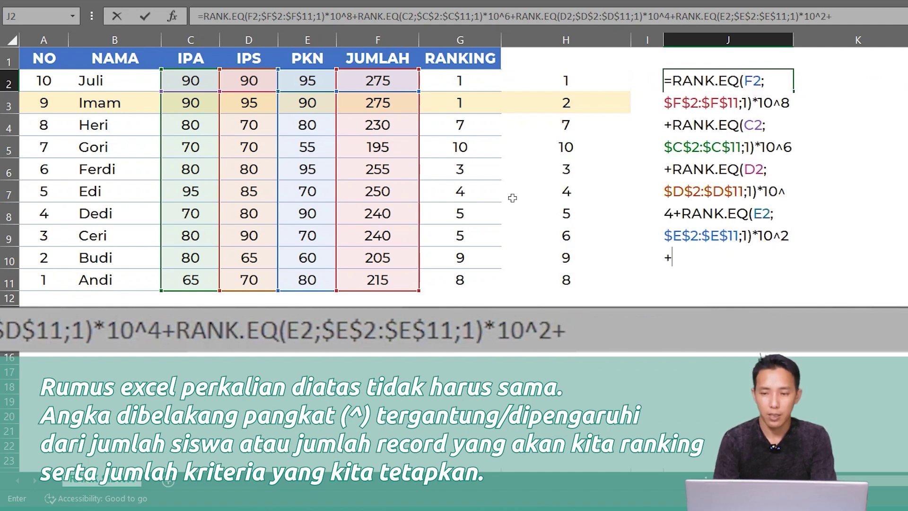
{"action": "type", "text": "RANK"}
{"action": "key", "text": "Down"}
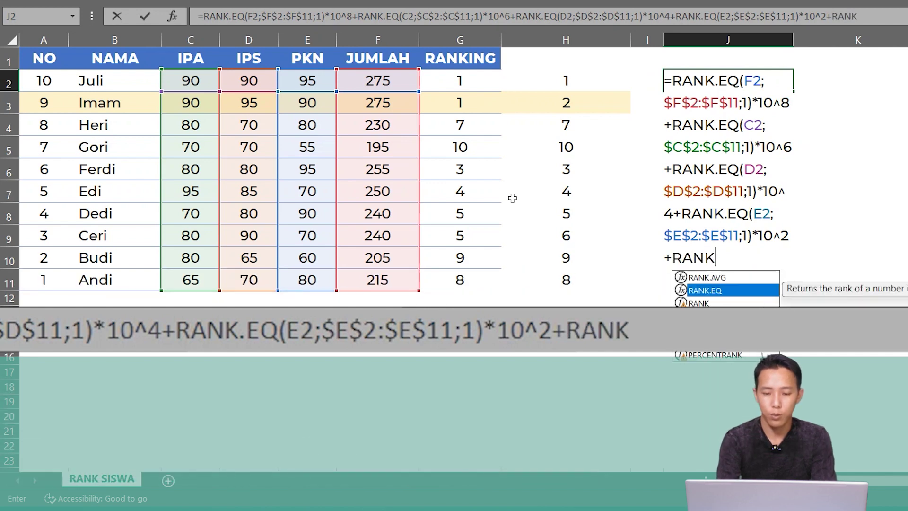
- Finish the J2 score with +RANK.EQ(A2;$A$2:$A$11;0) and commit it, giving 908080901
{"action": "key", "text": "Tab"}
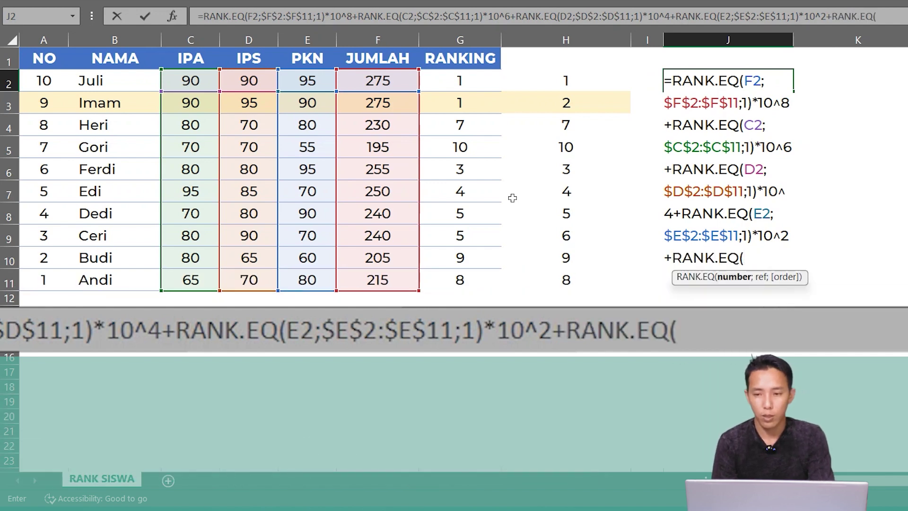
{"action": "left_click", "coordinate": [56, 84]}
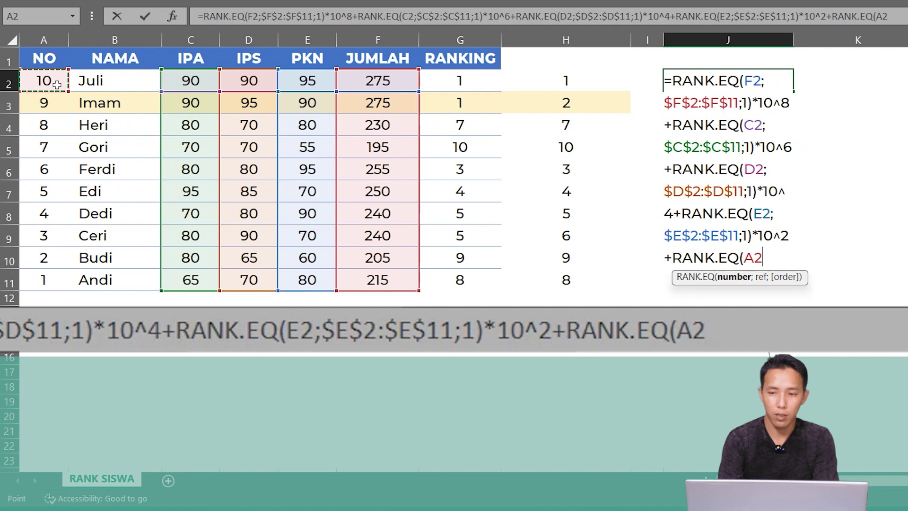
{"action": "type", "text": ";"}
{"action": "left_click_drag", "start_coordinate": [57, 84], "coordinate": [49, 282]}
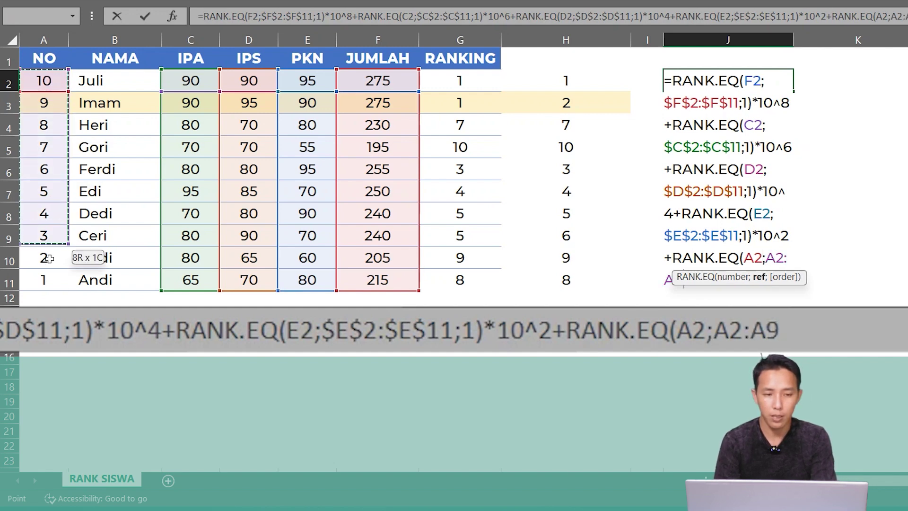
{"action": "key", "text": "F4"}
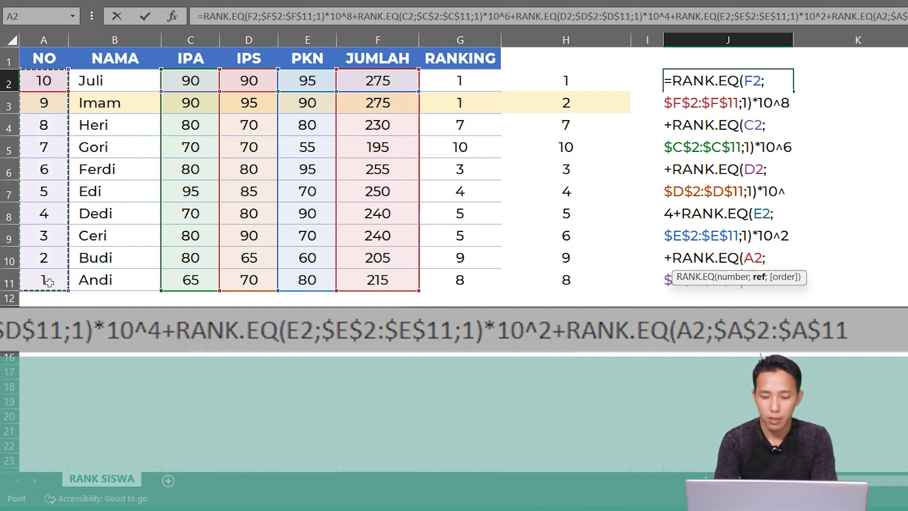
{"action": "type", "text": ";"}
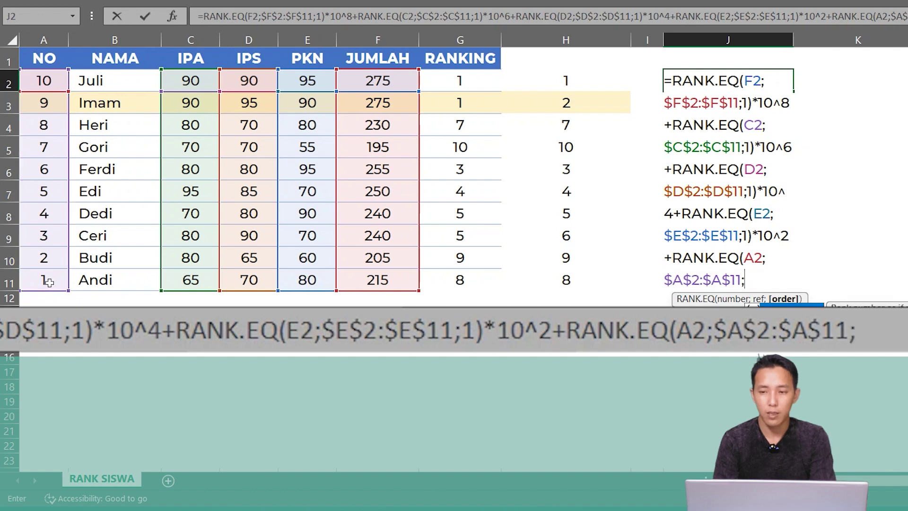
{"action": "type", "text": "0)"}
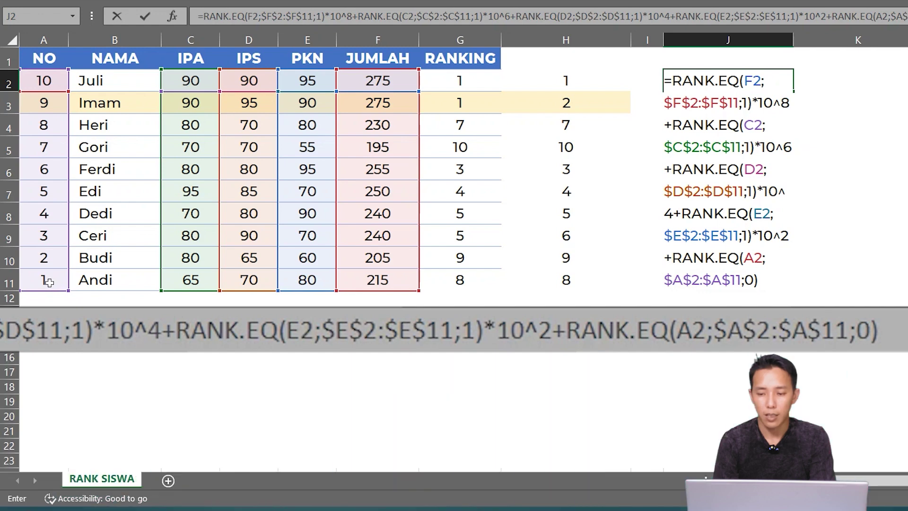
{"action": "key", "text": "Return"}
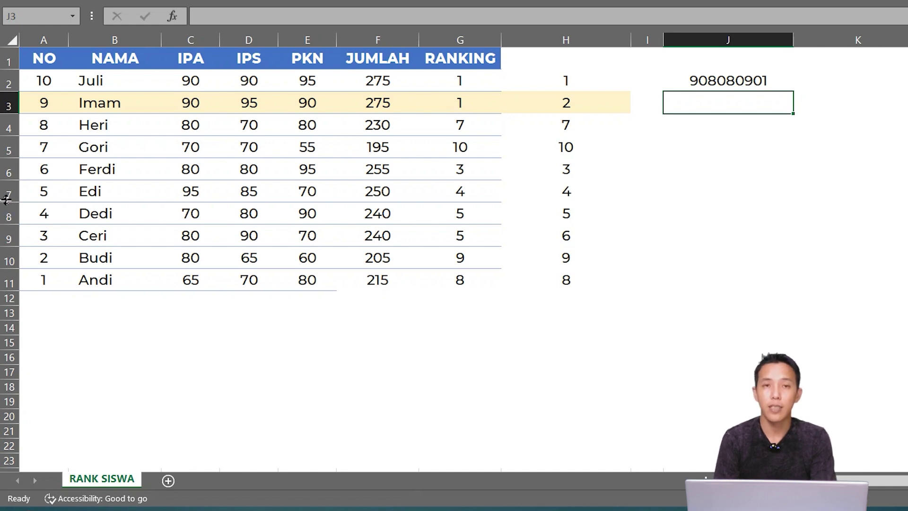
- Copy the J2 weighted-score formula down through J11 for all ten students
{"action": "left_click", "coordinate": [700, 79]}
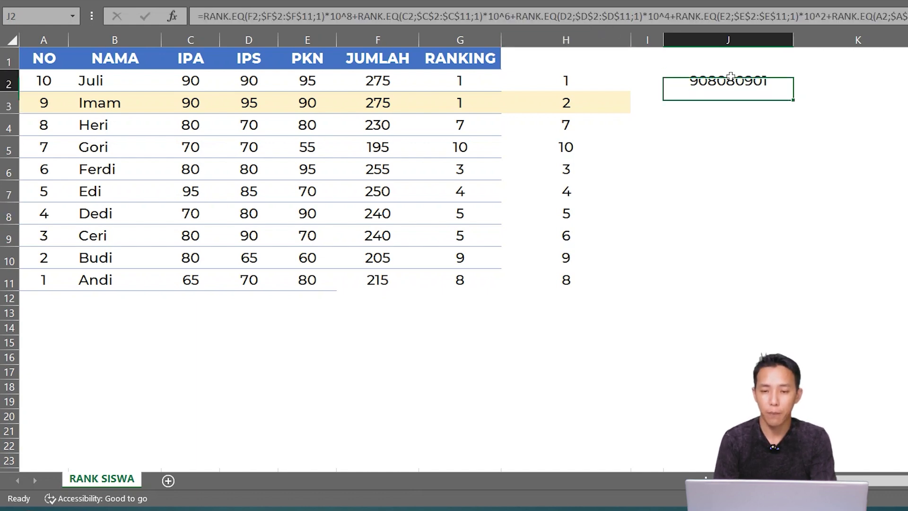
{"action": "left_click_drag", "start_coordinate": [794, 93], "coordinate": [793, 290]}
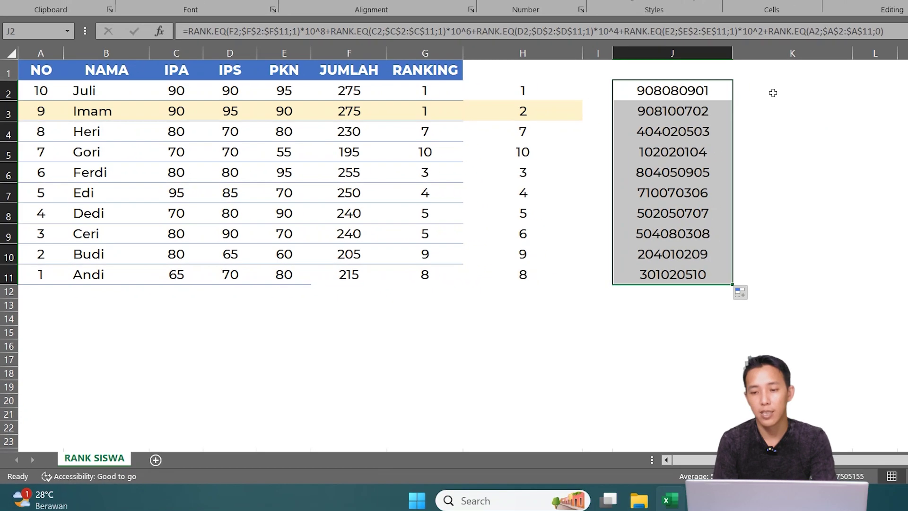
{"action": "left_click", "coordinate": [772, 93]}
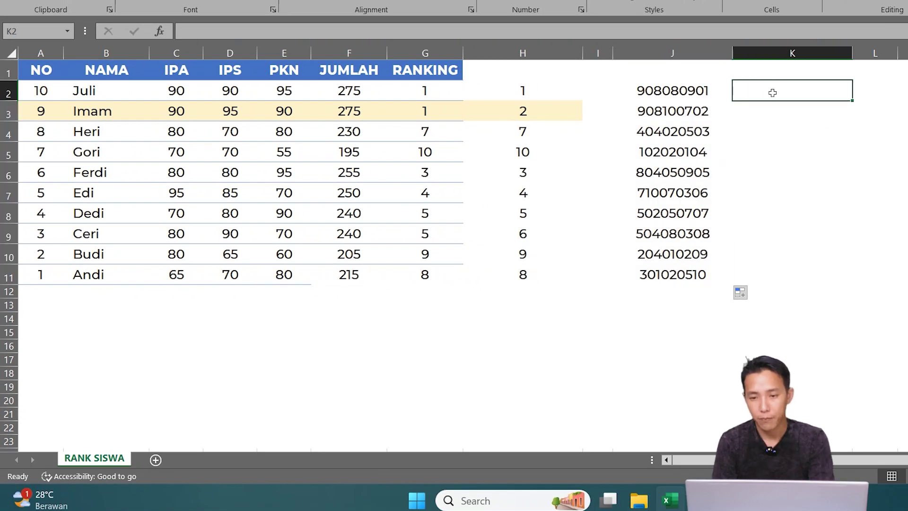
- Enter =RANK.EQ(J2;$J$2:$J$11;0) in K2, showing rank 2 for Juli
{"action": "type", "text": "="}
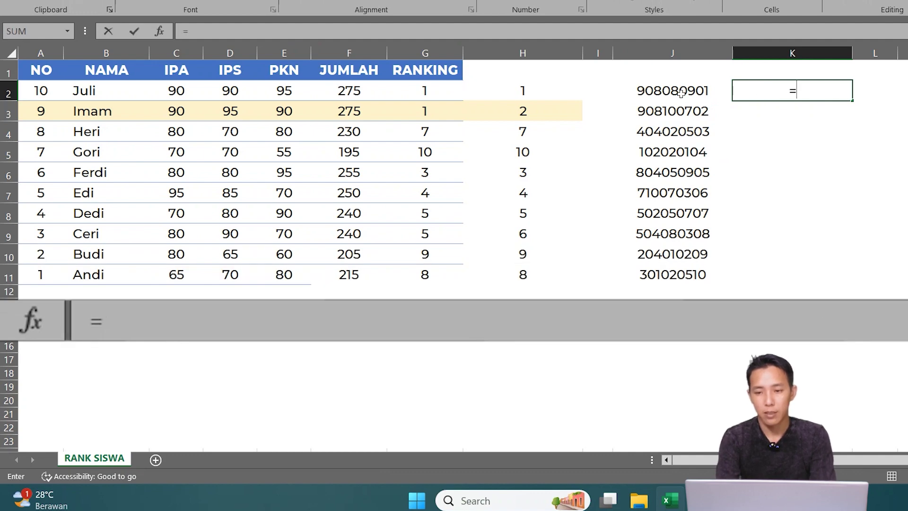
{"action": "type", "text": "RANK"}
{"action": "key", "text": "Down"}
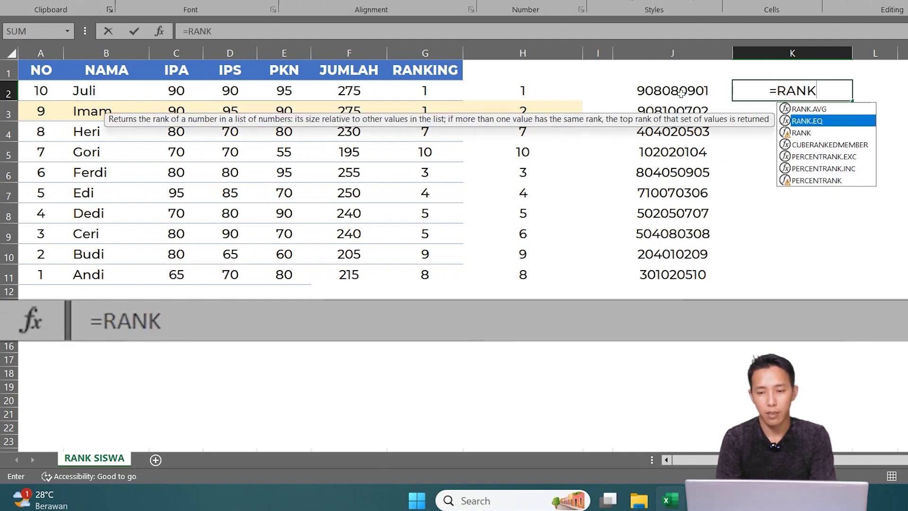
{"action": "key", "text": "Tab"}
{"action": "left_click", "coordinate": [622, 92]}
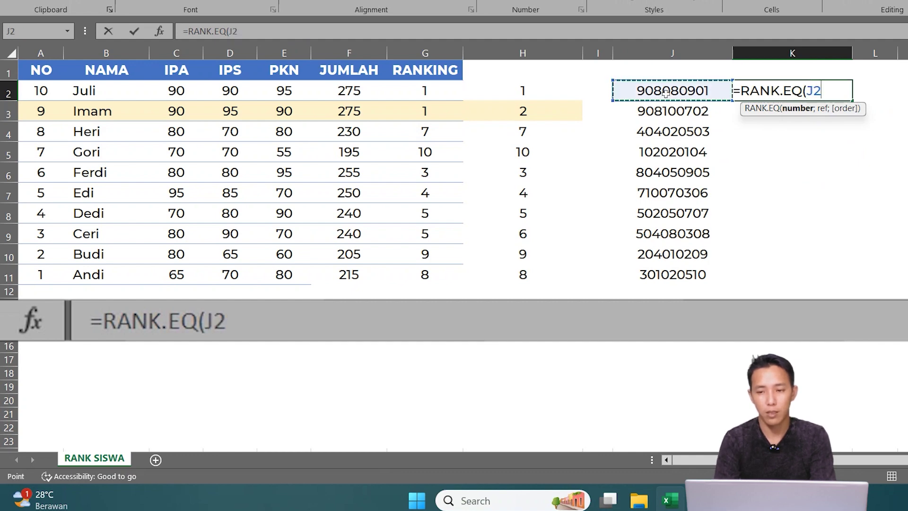
{"action": "type", "text": ";"}
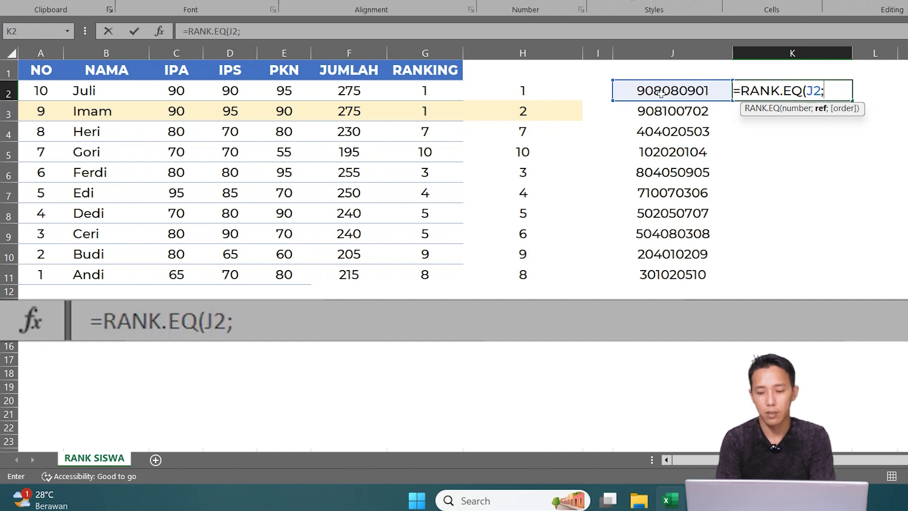
{"action": "left_click_drag", "start_coordinate": [661, 93], "coordinate": [659, 279]}
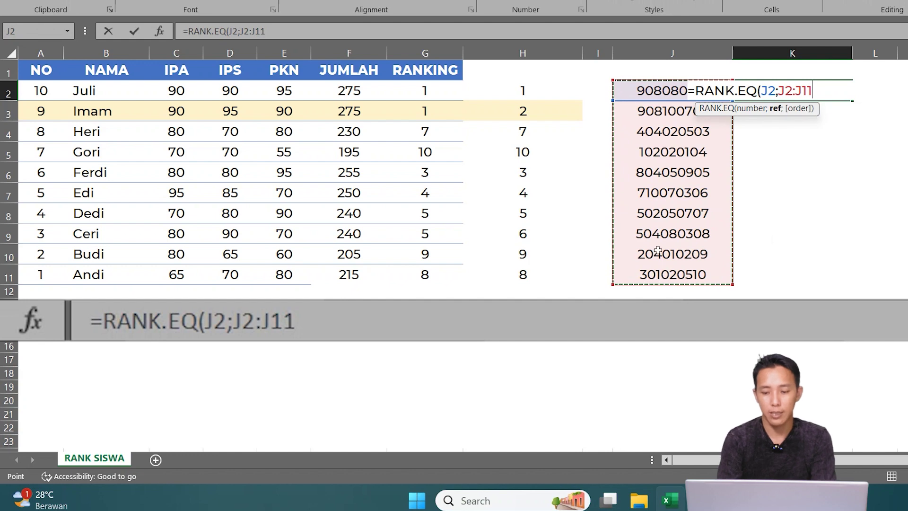
{"action": "key", "text": "F4"}
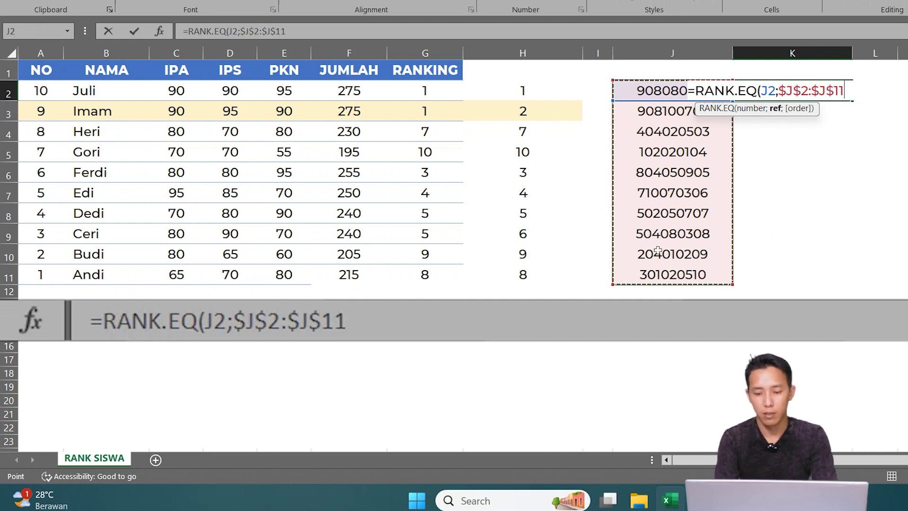
{"action": "type", "text": ";0"}
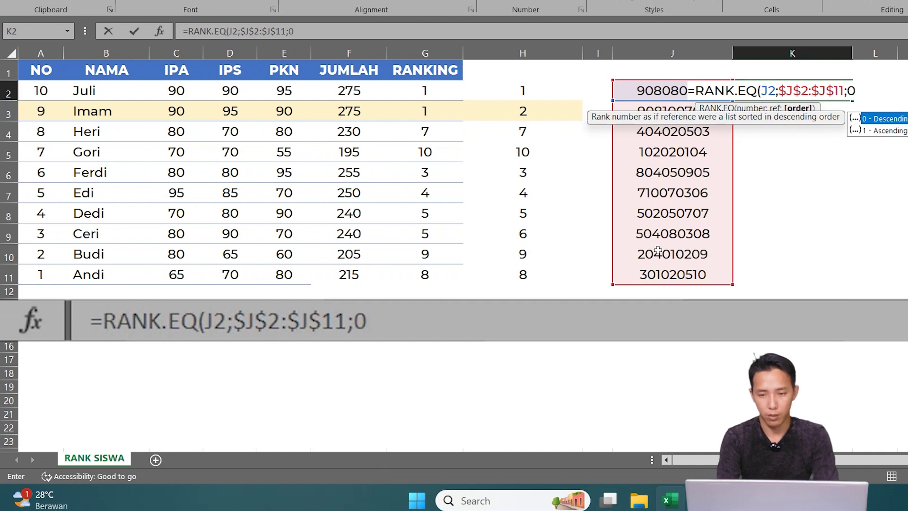
{"action": "type", "text": ")"}
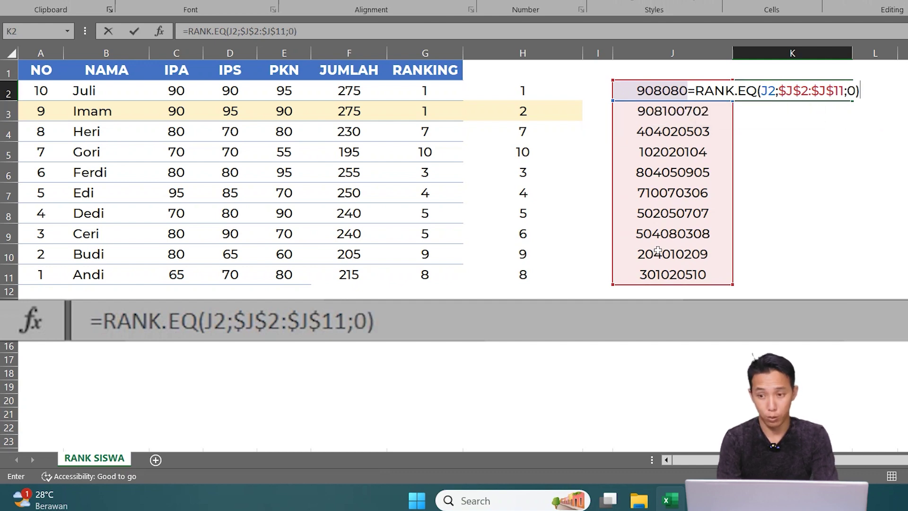
{"action": "key", "text": "Return"}
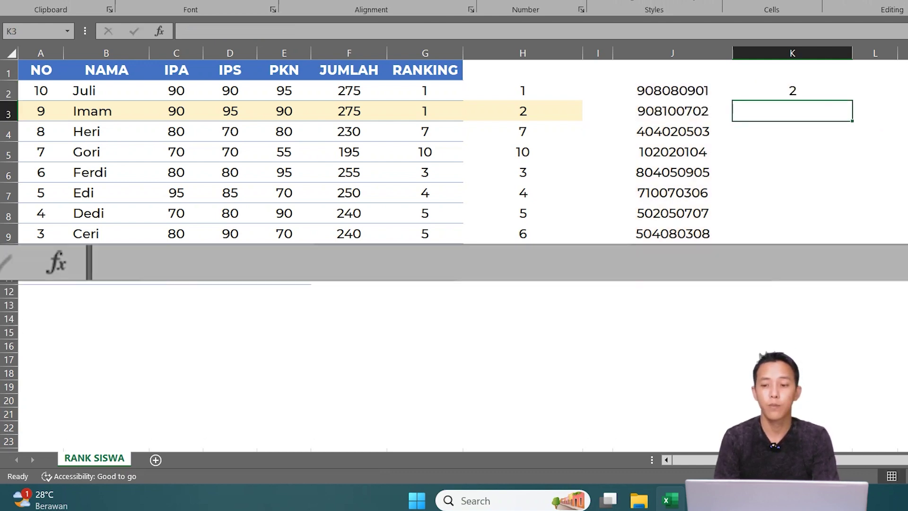
{"action": "left_click", "coordinate": [812, 90]}
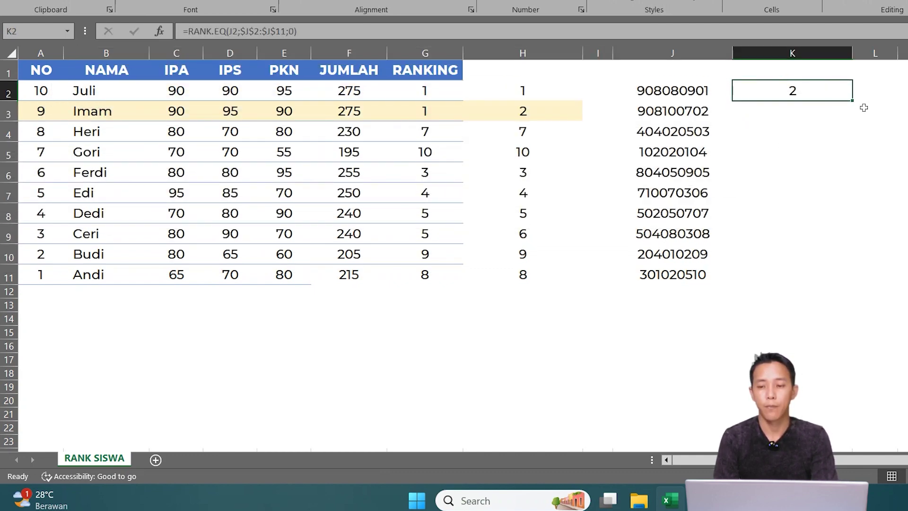
- Copy the K2 rank formula down to K11 and highlight row 3, the rank-1 student
{"action": "left_click_drag", "start_coordinate": [851, 101], "coordinate": [829, 281]}
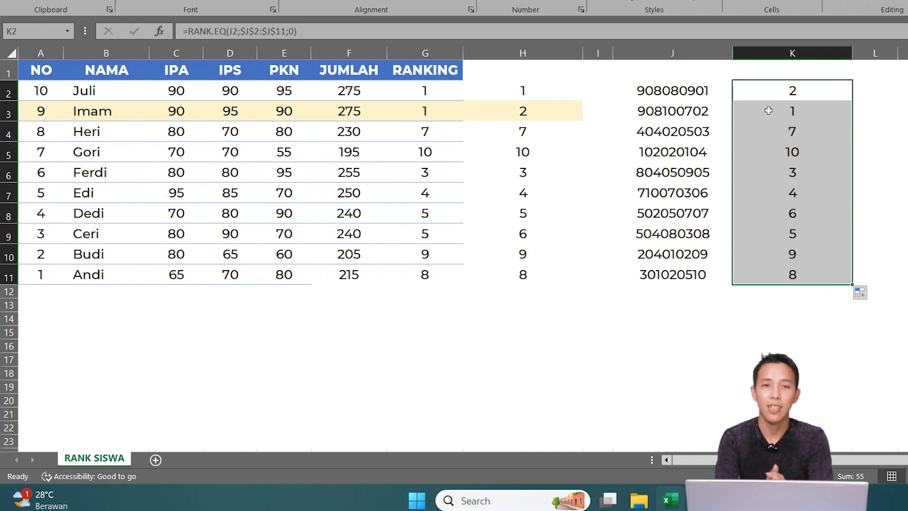
{"action": "left_click_drag", "start_coordinate": [768, 111], "coordinate": [26, 117]}
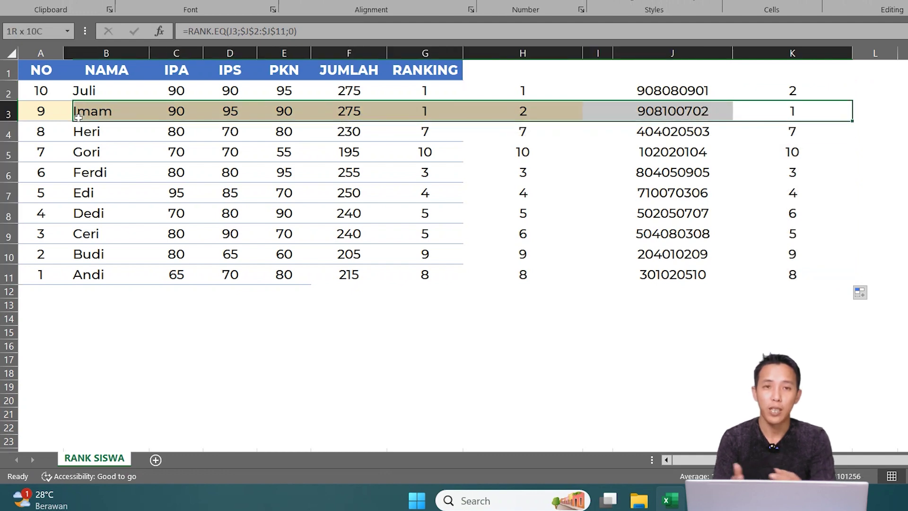